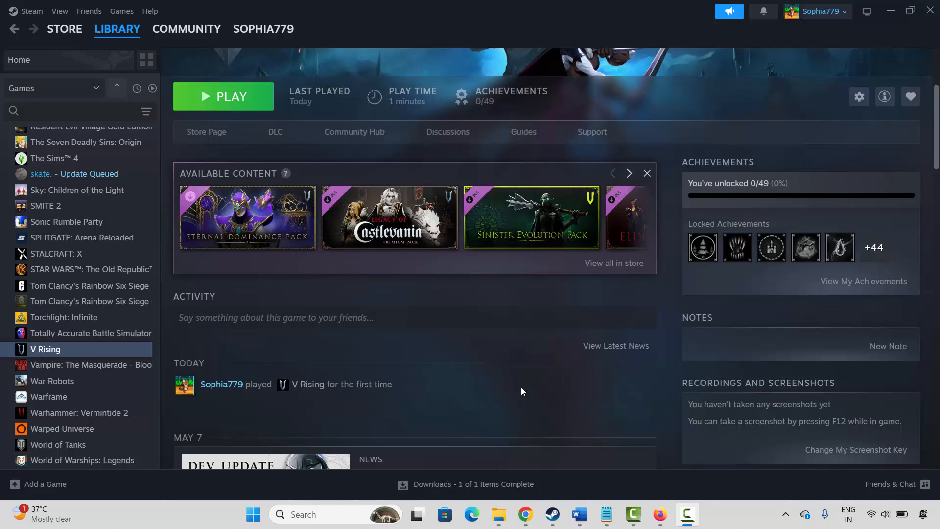
# Show the Windows power options that include Restart, and dismiss them without choosing one
pyautogui.scroll(3, 522, 391)
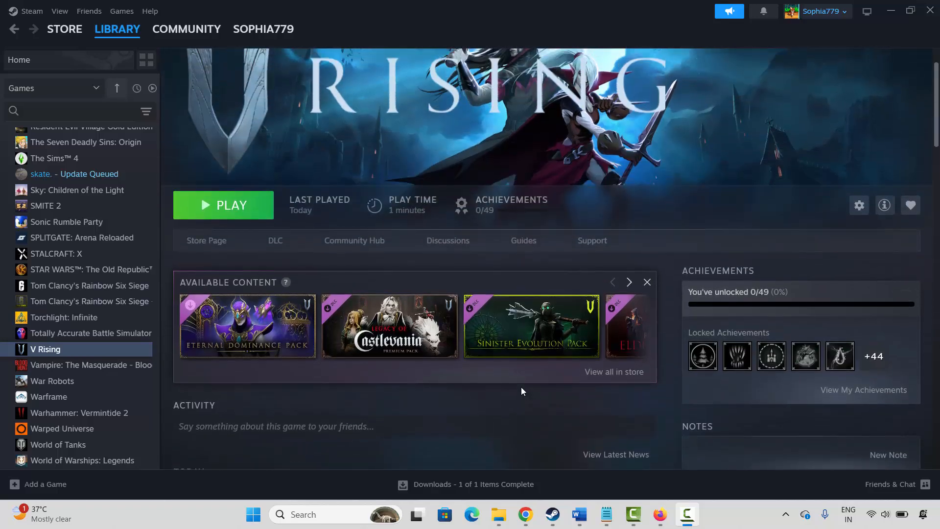
pyautogui.click(253, 514)
pyautogui.click(554, 472)
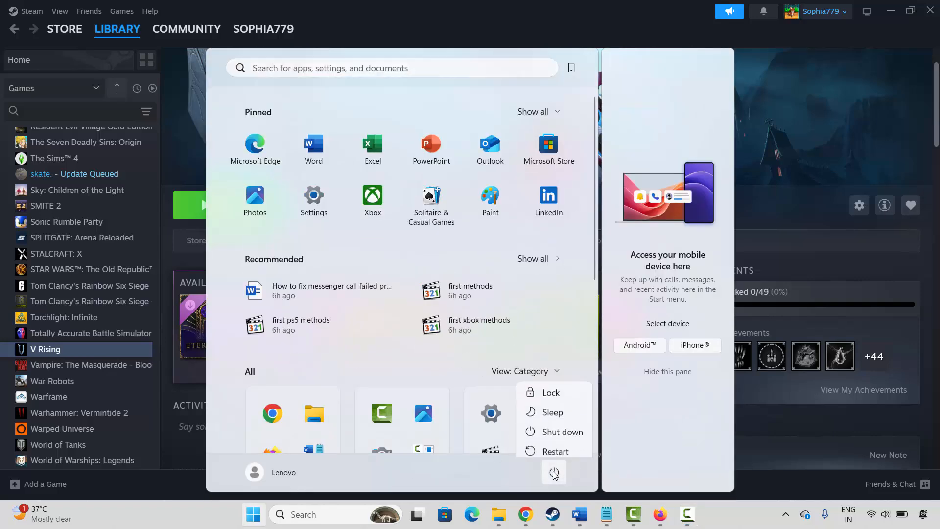
pyautogui.click(812, 318)
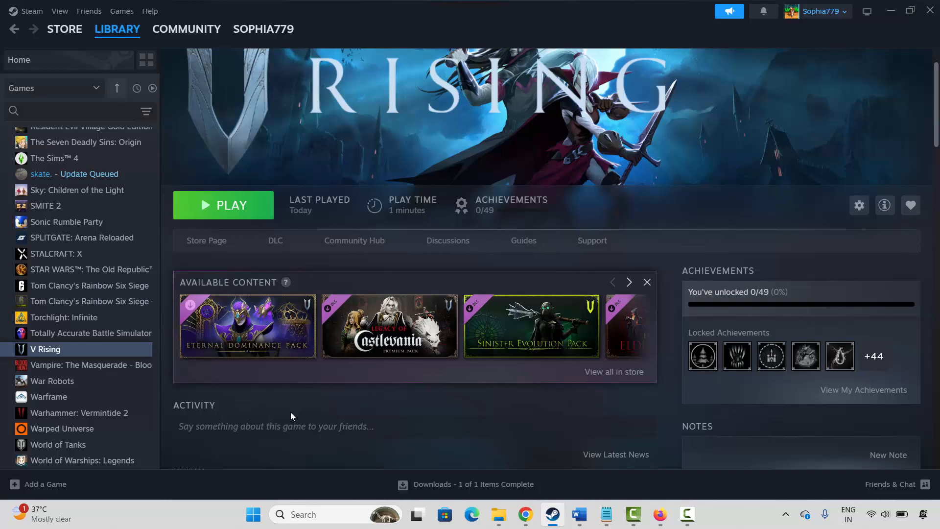
# Browse V Rising's local files from the Steam library and open the compatibility properties of the VRising application
pyautogui.rightClick(51, 351)
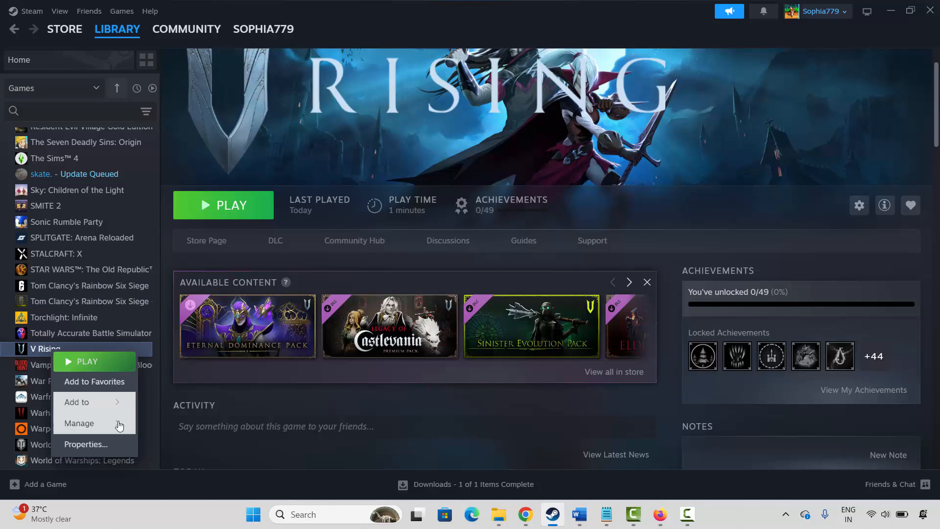
pyautogui.moveTo(118, 422)
pyautogui.click(196, 346)
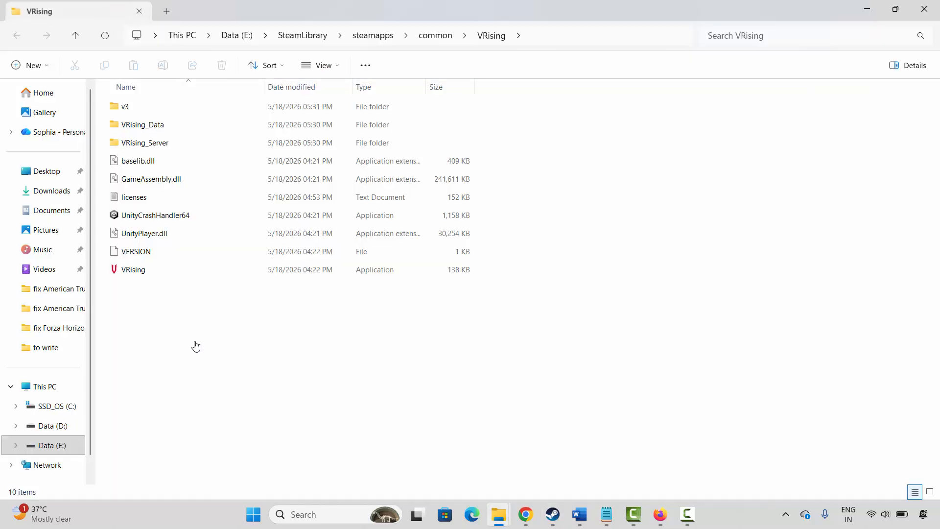
pyautogui.click(142, 276)
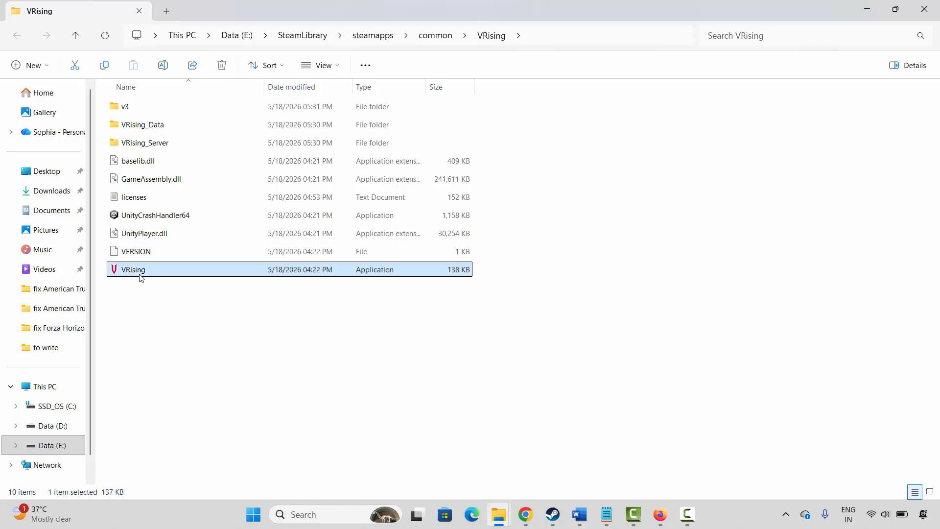
pyautogui.rightClick(141, 278)
pyautogui.click(204, 365)
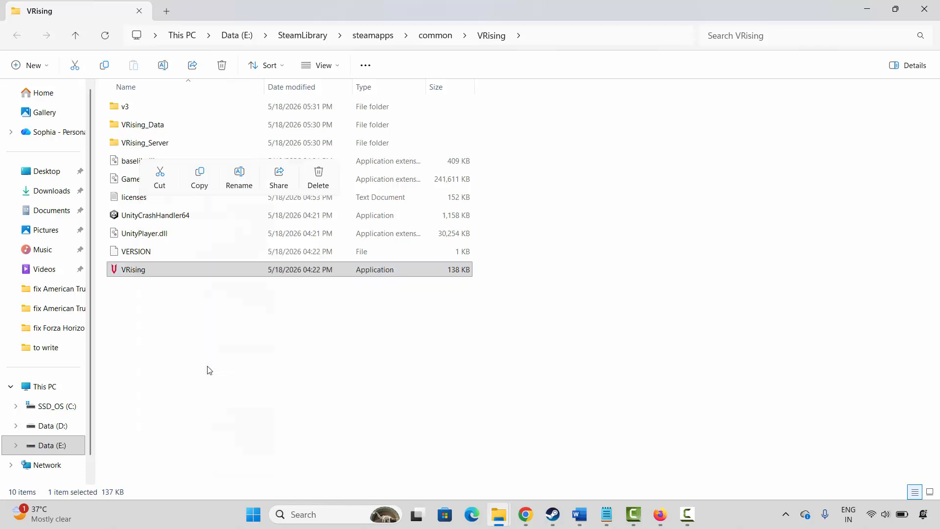
pyautogui.click(249, 194)
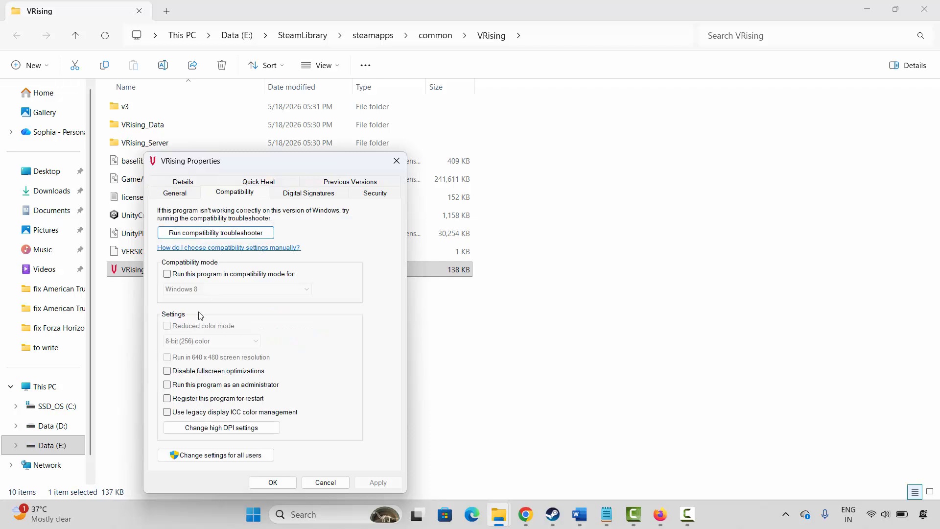
# Set VRising to run as administrator in compatibility mode for Windows 7, with fullscreen optimizations disabled
pyautogui.click(168, 385)
pyautogui.click(224, 274)
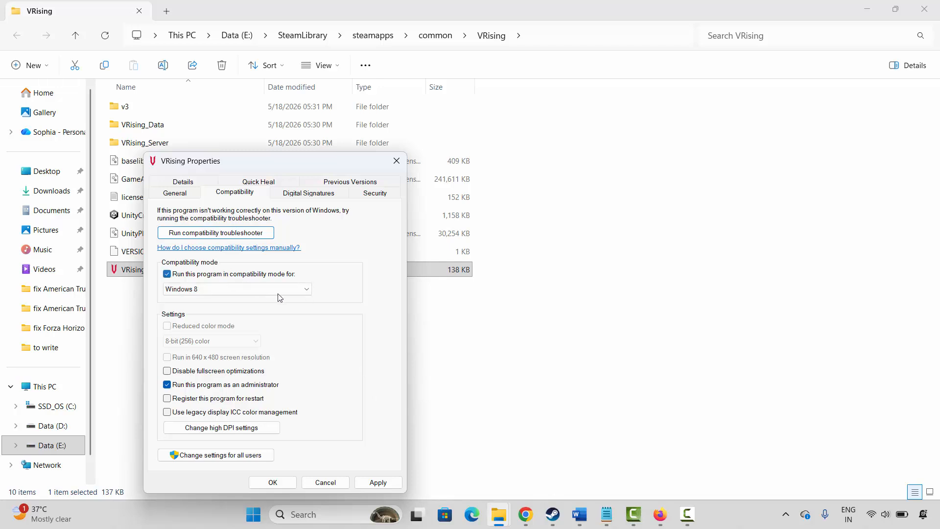
pyautogui.click(309, 290)
pyautogui.click(293, 331)
pyautogui.press('Up')
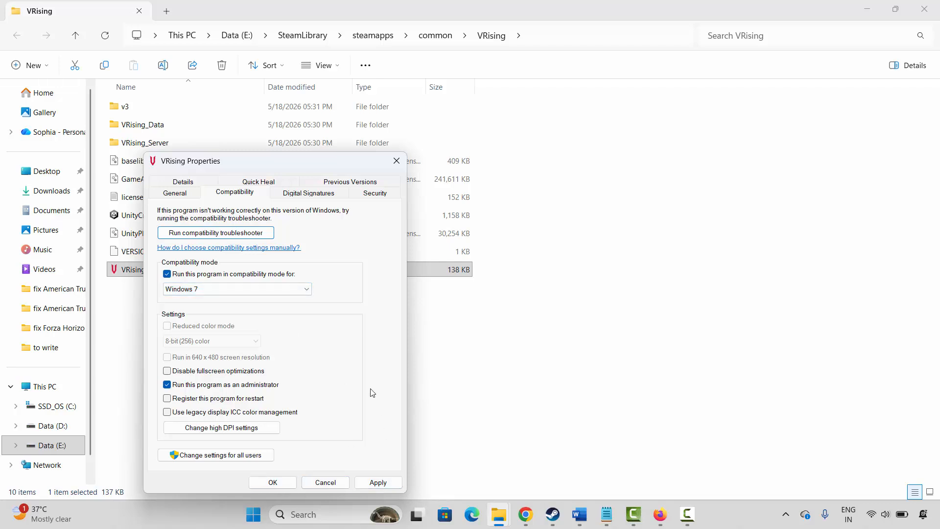
pyautogui.click(169, 373)
# Turn off the compatibility mode, fullscreen and administrator options again, and close the properties and game folder without applying
pyautogui.click(241, 277)
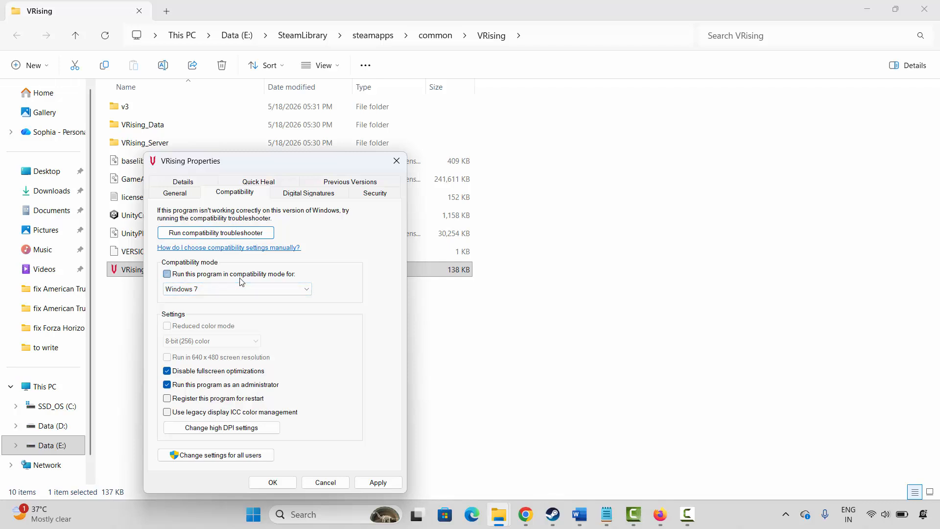
pyautogui.click(241, 373)
pyautogui.click(252, 386)
pyautogui.click(401, 162)
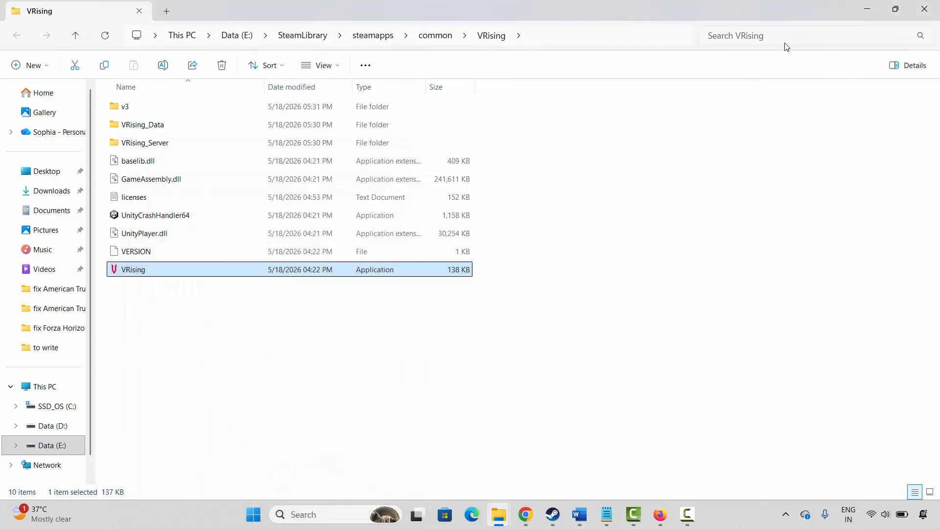
pyautogui.click(925, 9)
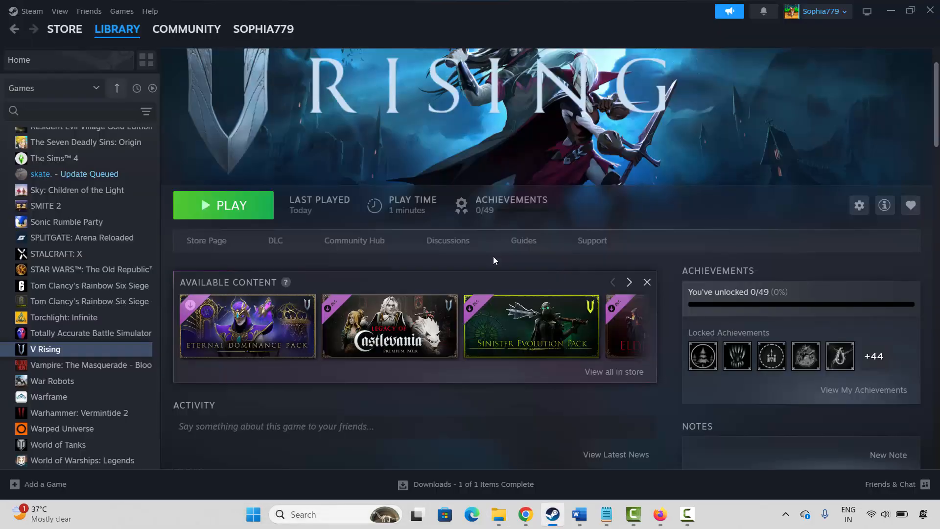
# Open the firewall's allowed apps list in Windows Security, make it editable, and select the V Rising entry
pyautogui.click(302, 514)
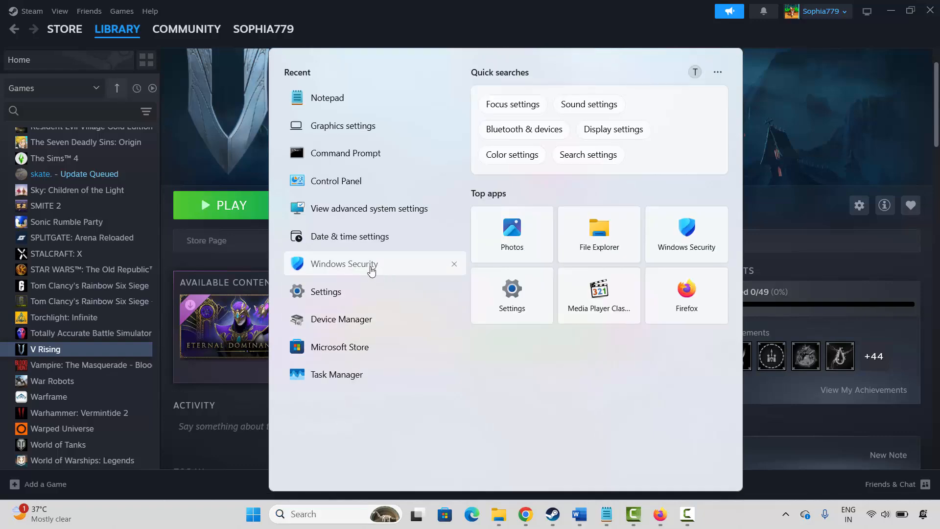
pyautogui.click(382, 272)
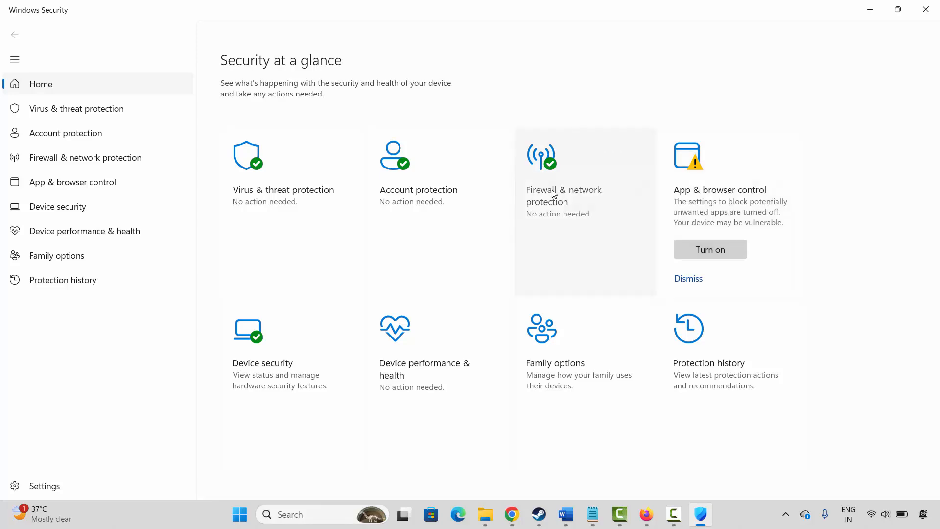
pyautogui.click(551, 190)
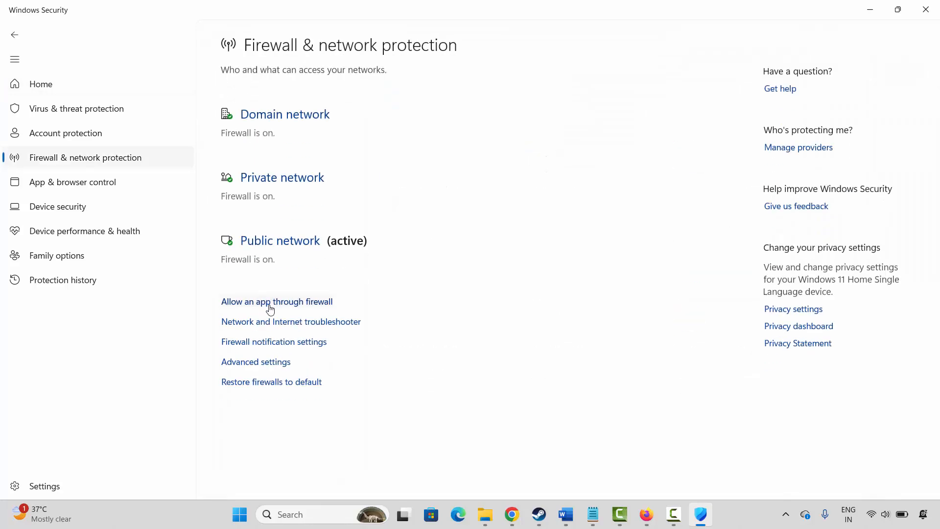
pyautogui.click(270, 302)
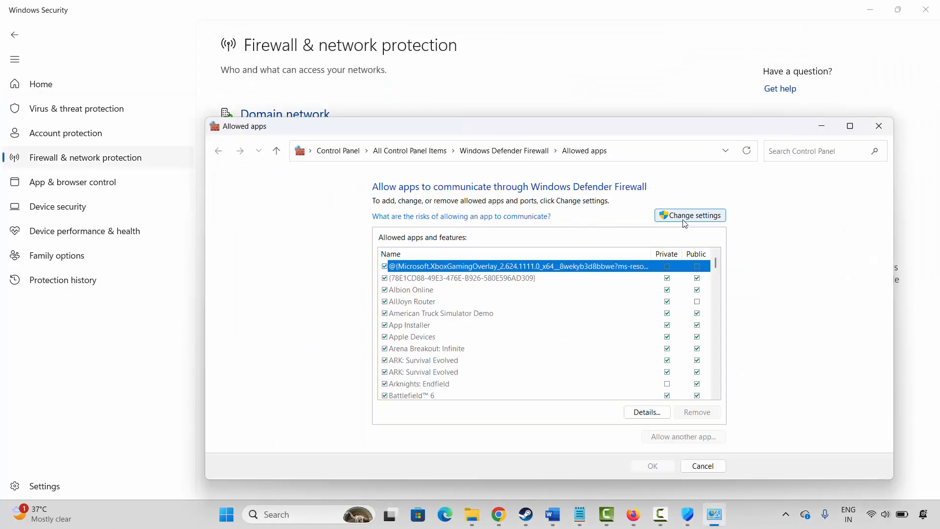
pyautogui.click(684, 216)
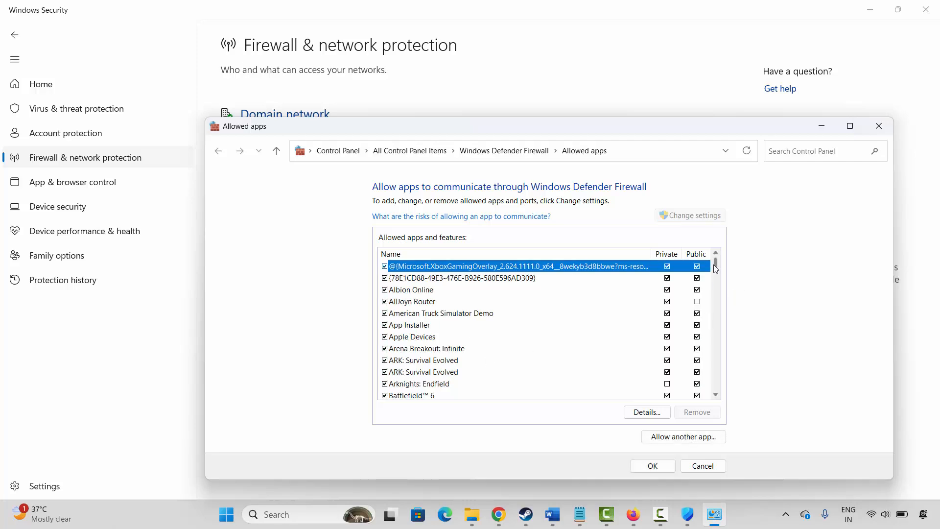
pyautogui.moveTo(716, 268); pyautogui.dragTo(715, 372)
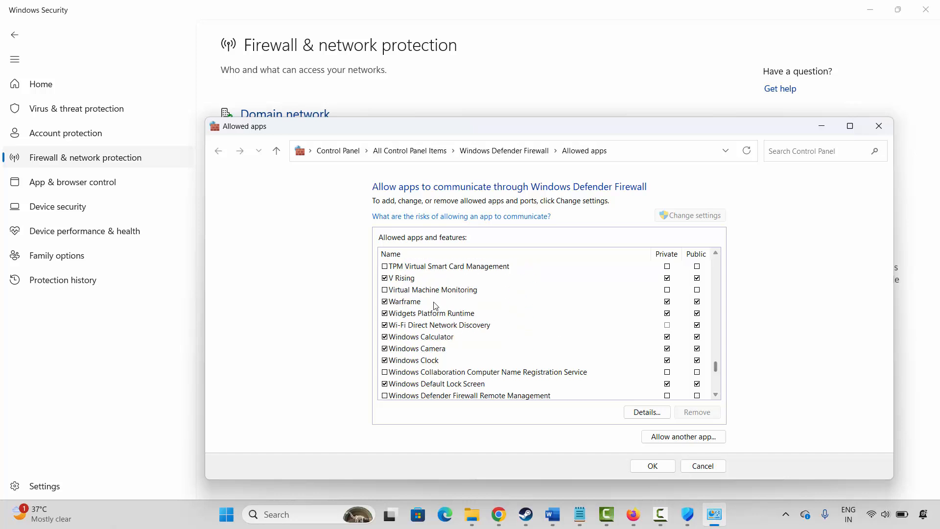
pyautogui.click(412, 279)
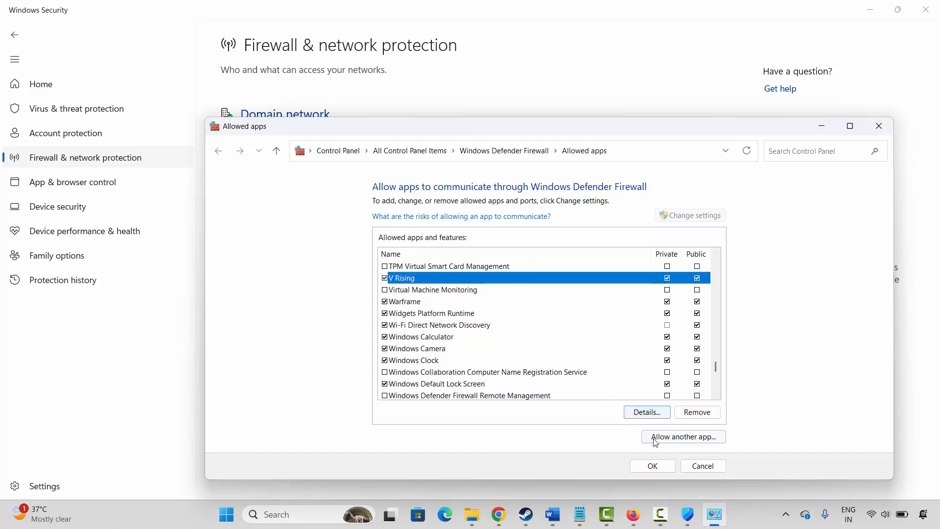
# Start allowing another app through the firewall, browse for its executable, and cancel the addition
pyautogui.click(674, 437)
pyautogui.click(632, 364)
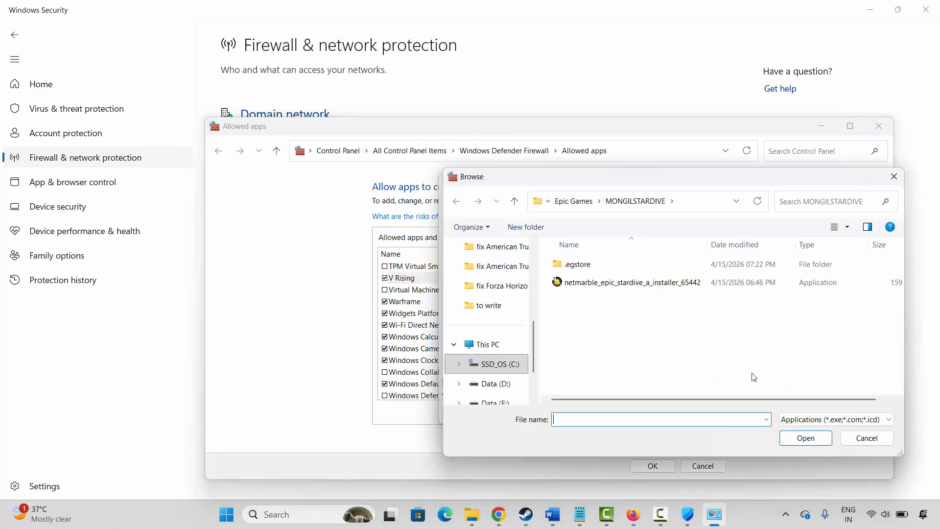
pyautogui.click(879, 443)
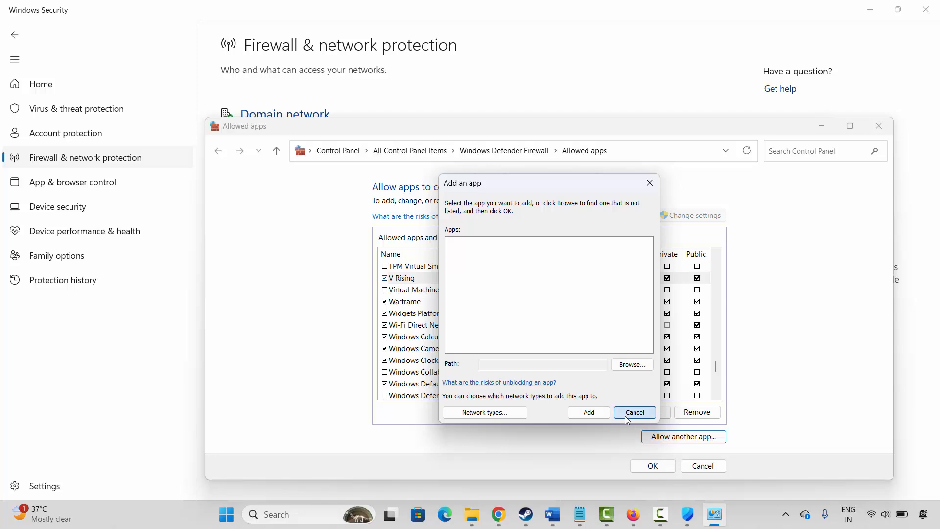
pyautogui.click(625, 415)
# Select the V Rising firewall entry, cancel out of the allowed apps list, and close Windows Security
pyautogui.click(425, 283)
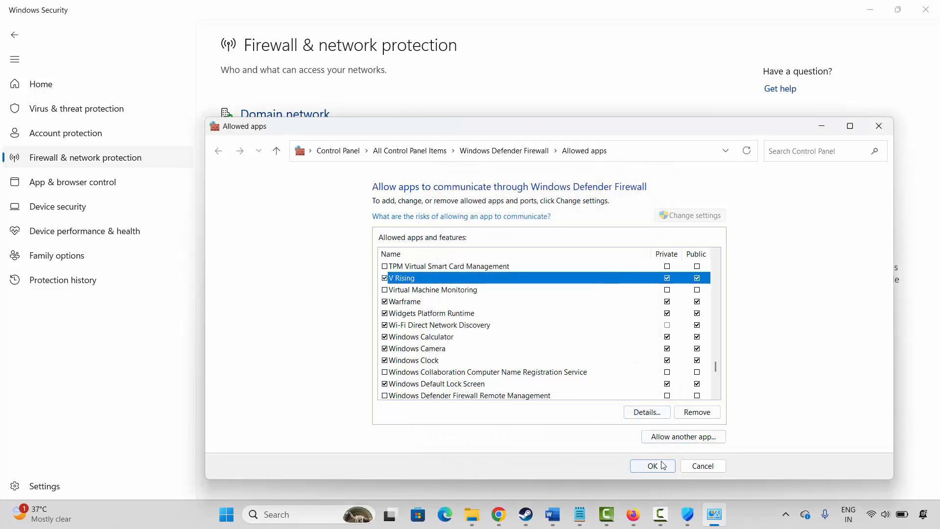
pyautogui.click(703, 466)
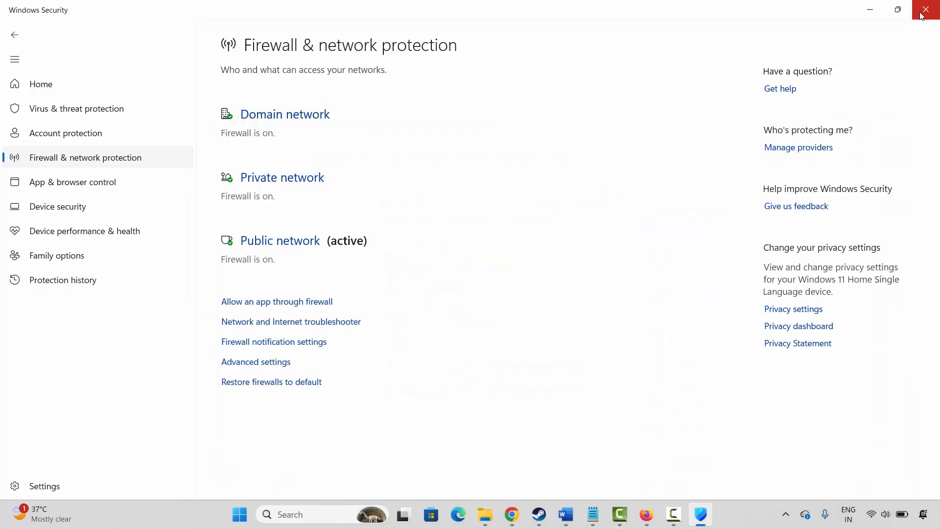
pyautogui.click(926, 10)
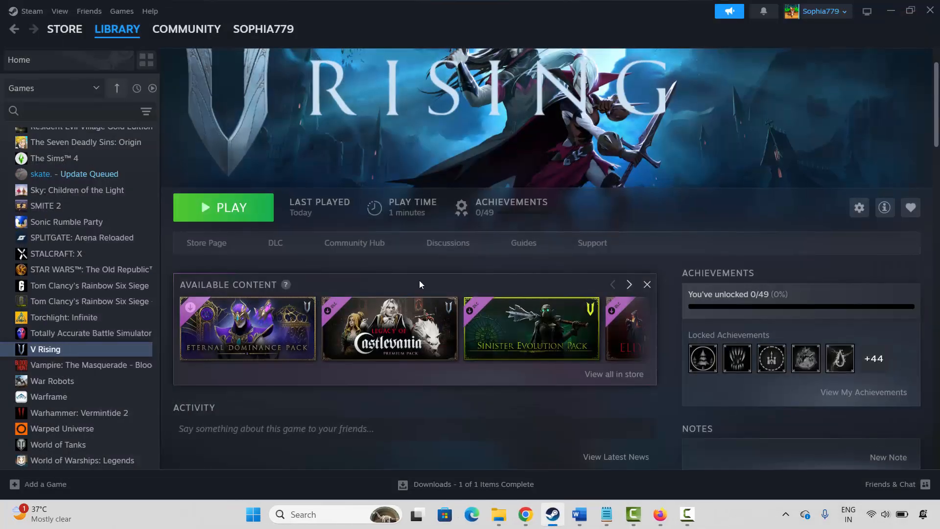
# Enter -dx11 as V Rising's launch option in its Steam properties, and change it to -dx12
pyautogui.scroll(2, 419, 281)
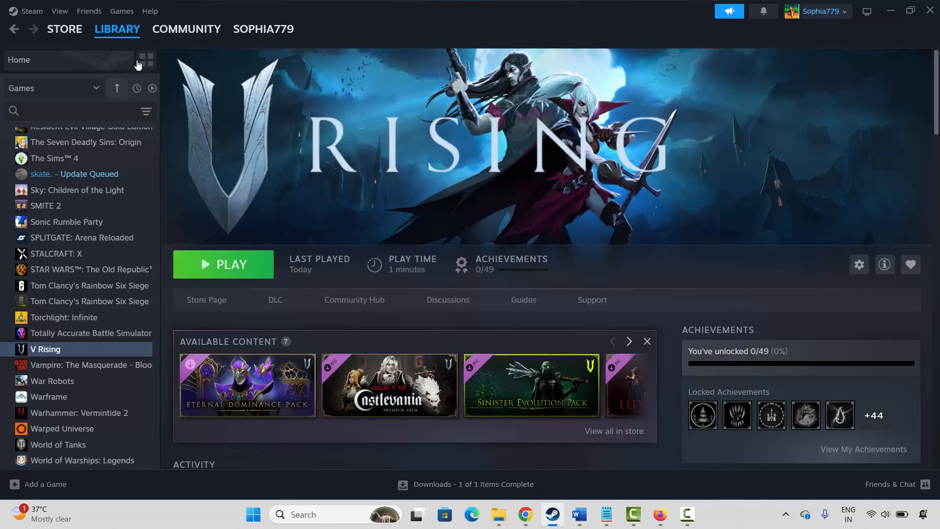
pyautogui.rightClick(56, 350)
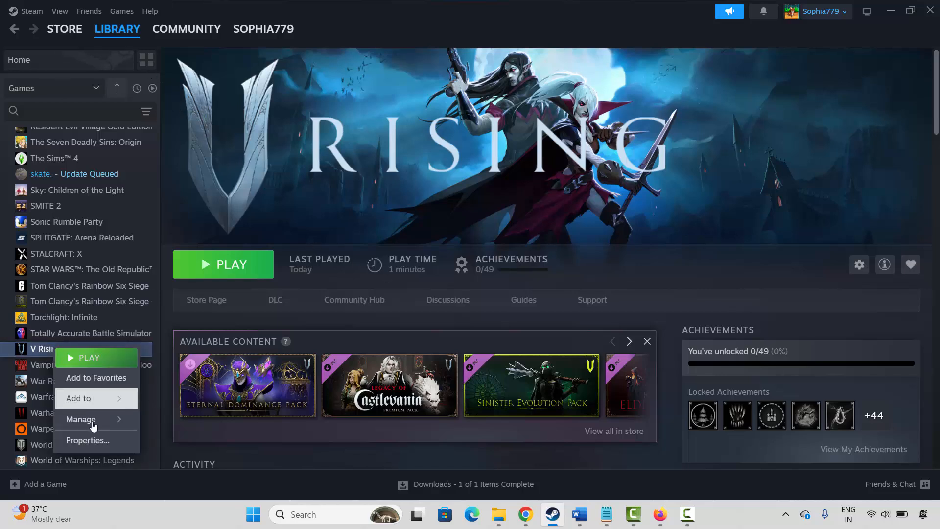
pyautogui.click(87, 441)
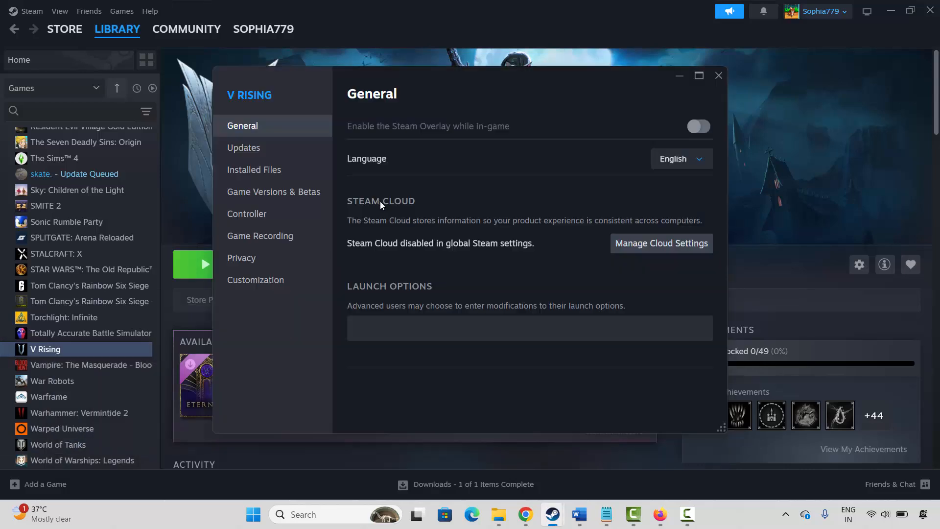
pyautogui.click(397, 327)
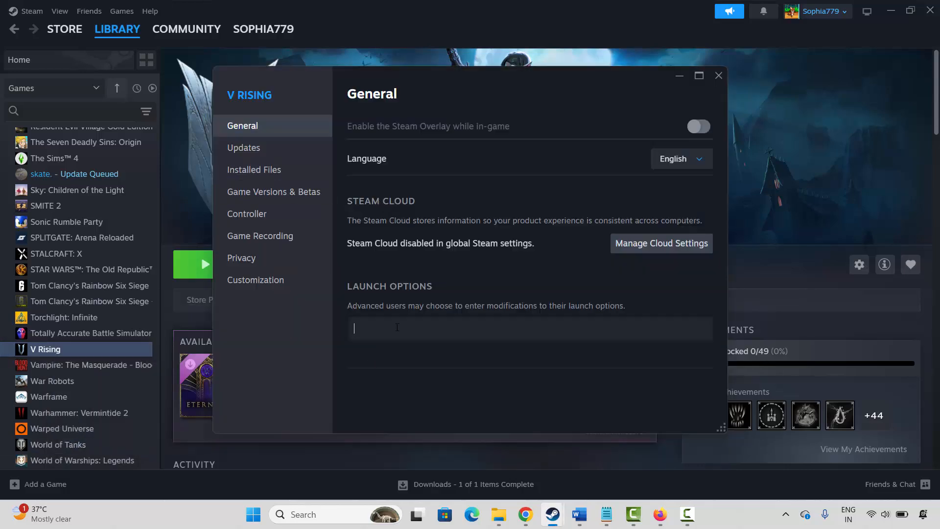
pyautogui.write('-dx11')
pyautogui.press('BackSpace')
pyautogui.write('2')
# Clear V Rising's launch options and close its properties
pyautogui.press('BackSpace')
pyautogui.press('BackSpace')
pyautogui.press('BackSpace')
pyautogui.press('BackSpace')
pyautogui.press('BackSpace')
pyautogui.click(718, 78)
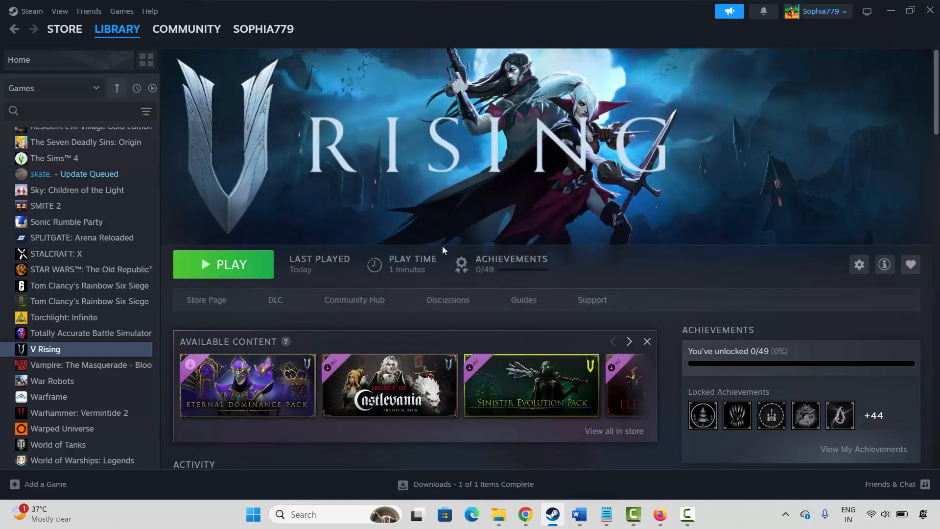
# Run an automatic driver search for the Intel(R) UHD Graphics display adapter in Device Manager
pyautogui.click(314, 513)
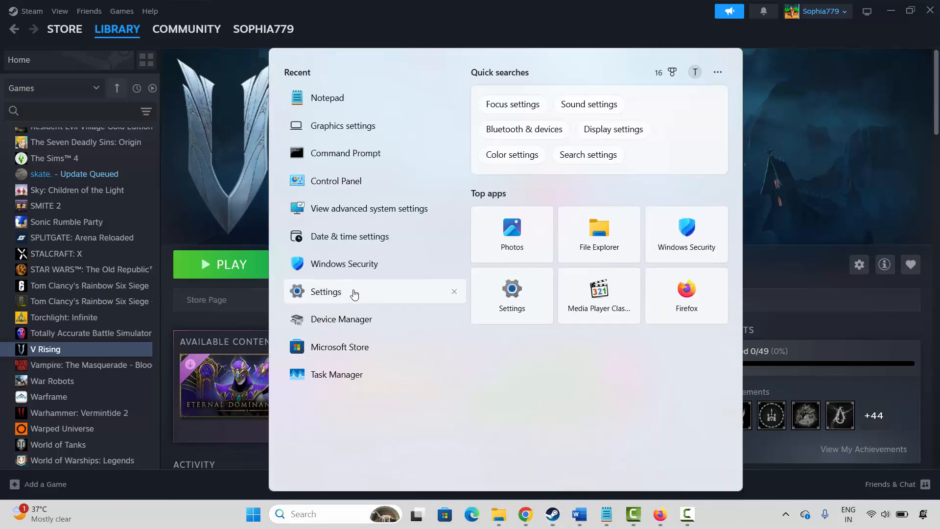
pyautogui.click(351, 323)
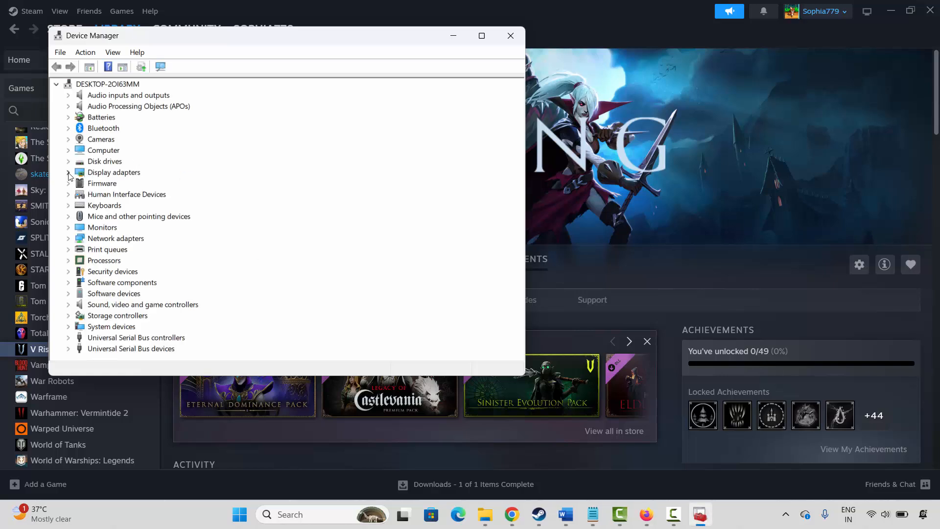
pyautogui.click(68, 172)
pyautogui.click(115, 184)
pyautogui.rightClick(116, 185)
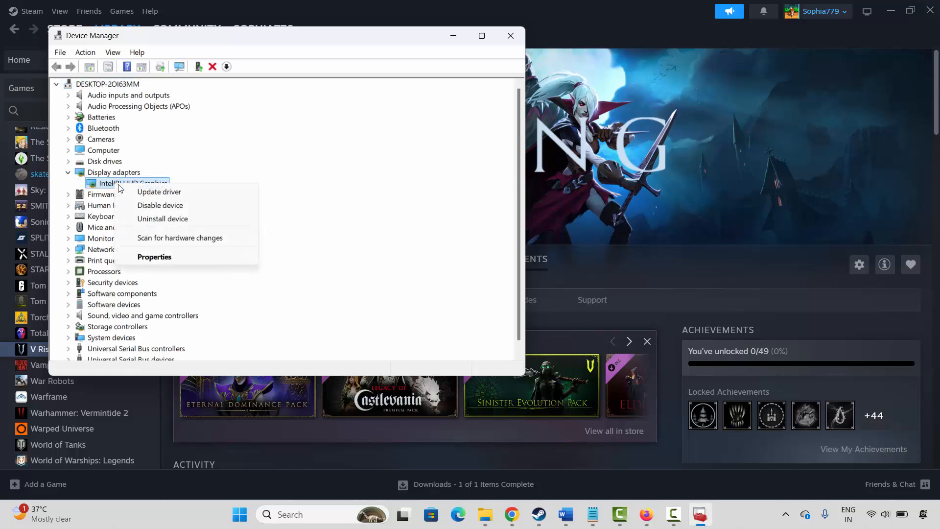
pyautogui.click(143, 194)
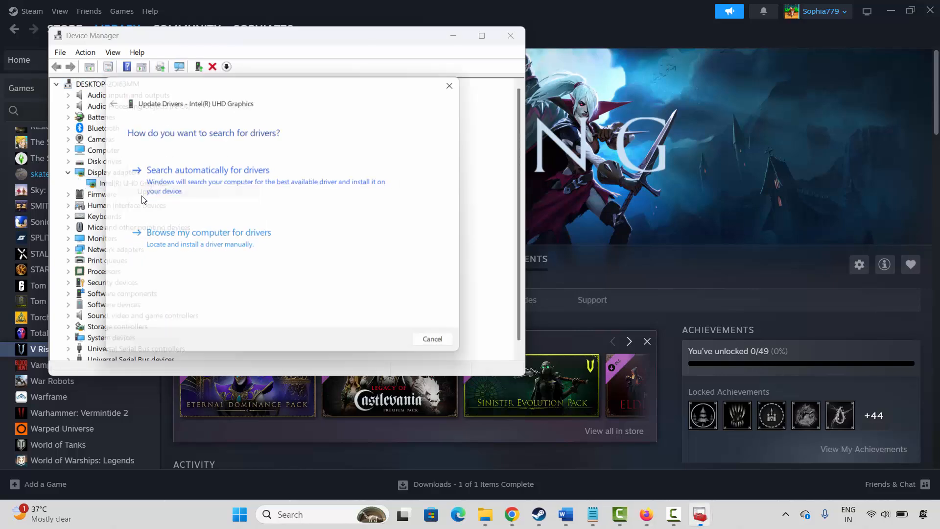
pyautogui.click(240, 183)
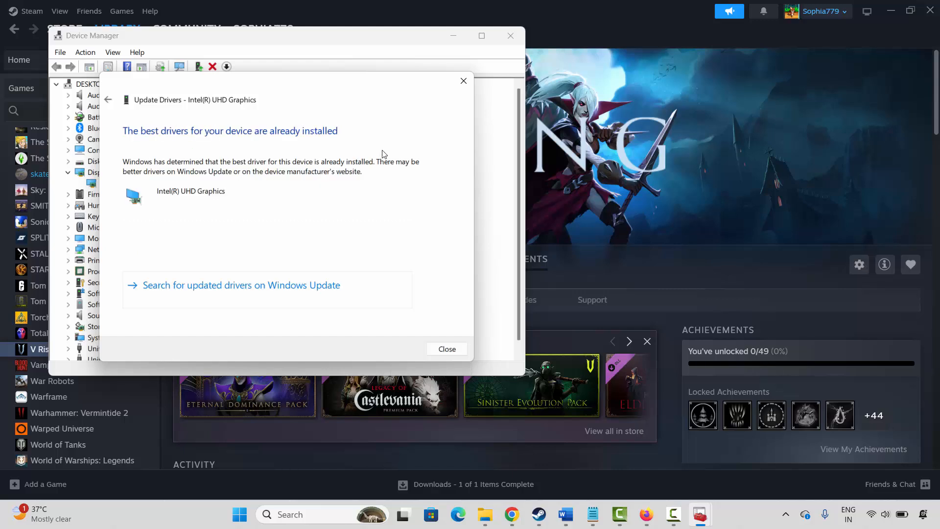
# Close the driver update wizard and Device Manager
pyautogui.click(463, 81)
pyautogui.click(511, 36)
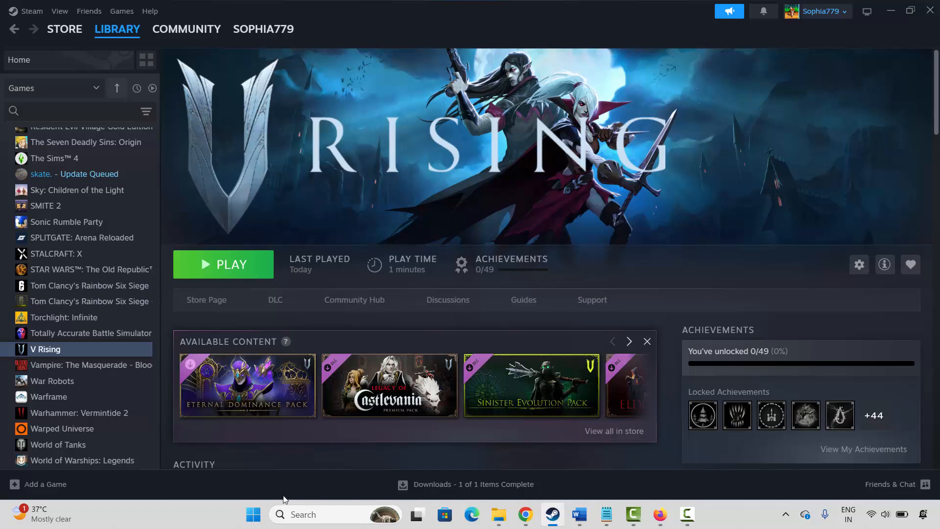
# Check for updates on the Windows Update page of Settings, and close Settings
pyautogui.click(307, 514)
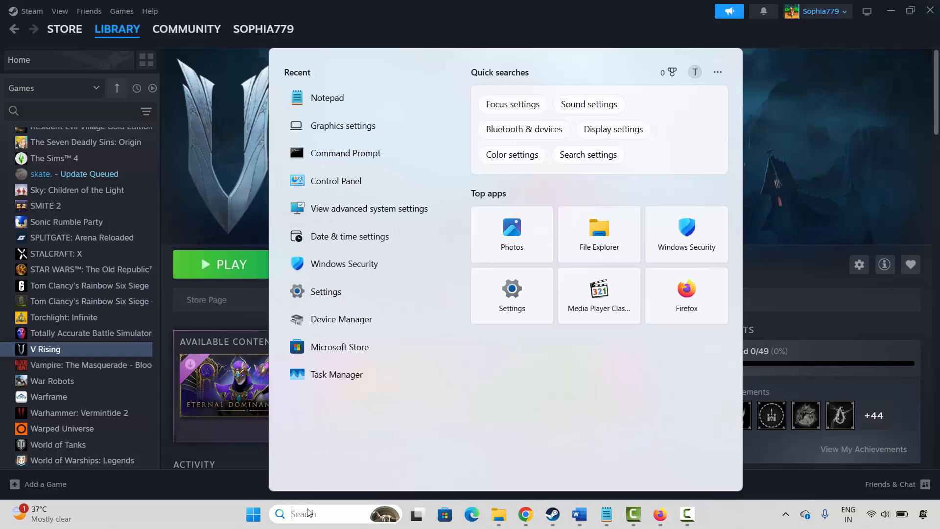
pyautogui.click(360, 305)
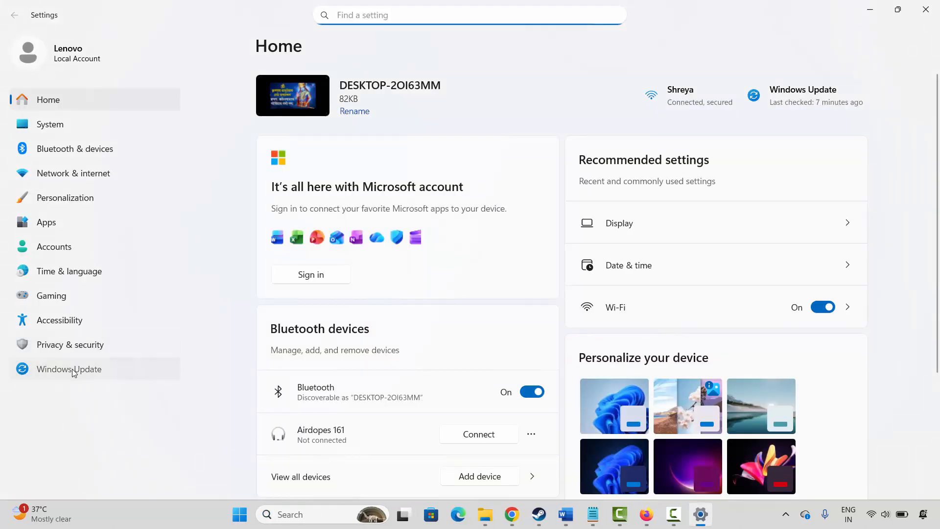
pyautogui.click(72, 369)
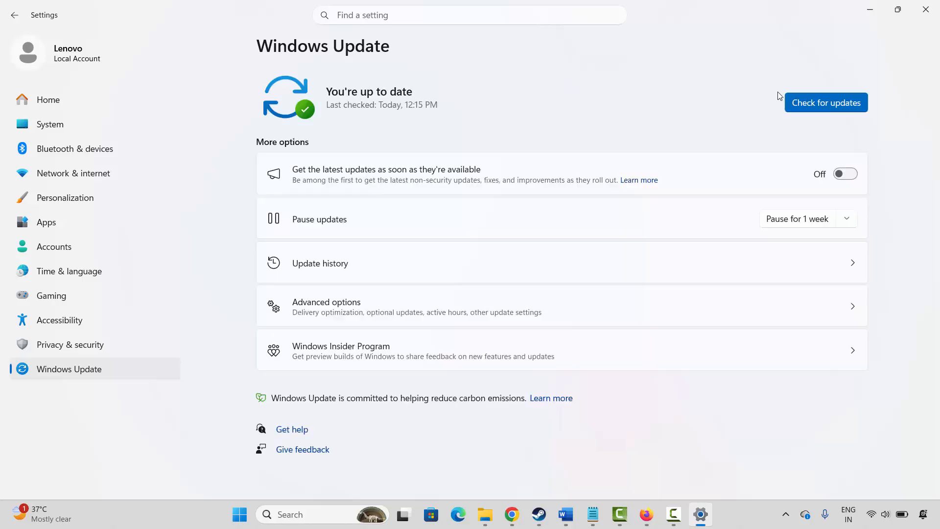
pyautogui.click(827, 102)
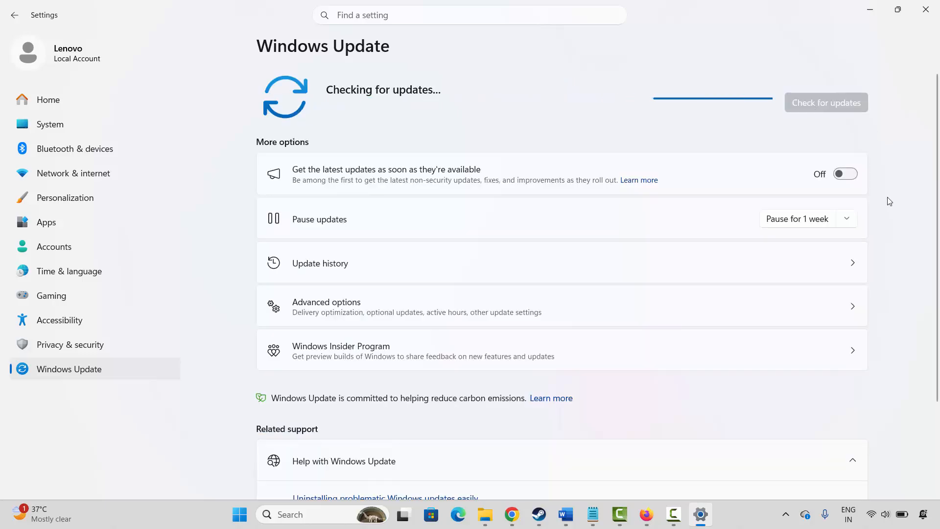
pyautogui.click(925, 9)
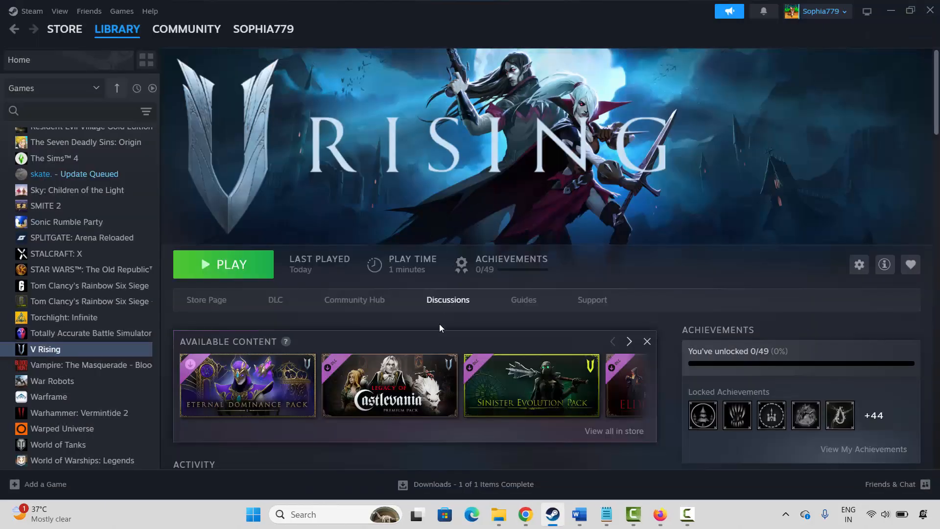
# Try to add the VRising application from E:\SteamLibrary\steamapps\common\VRising as a desktop app in the Windows Graphics settings
pyautogui.click(313, 514)
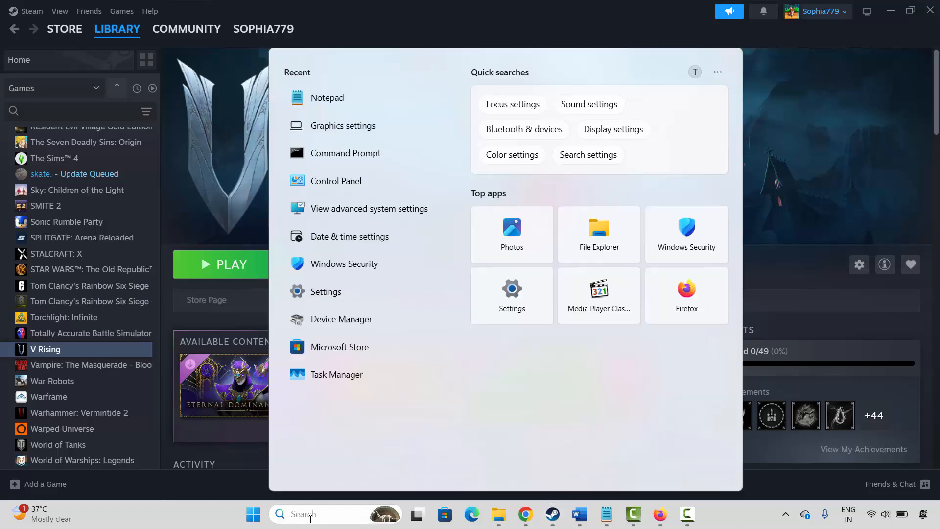
pyautogui.click(362, 140)
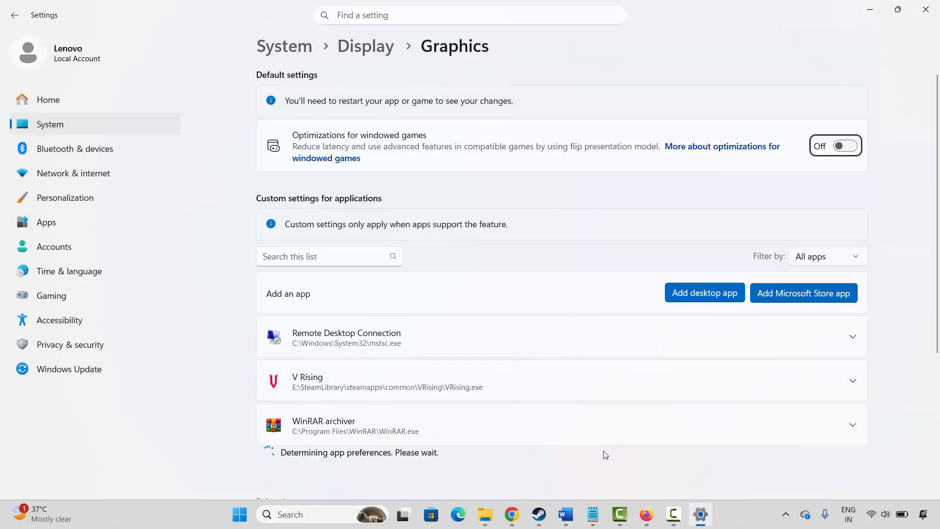
pyautogui.scroll(-5, 606, 455)
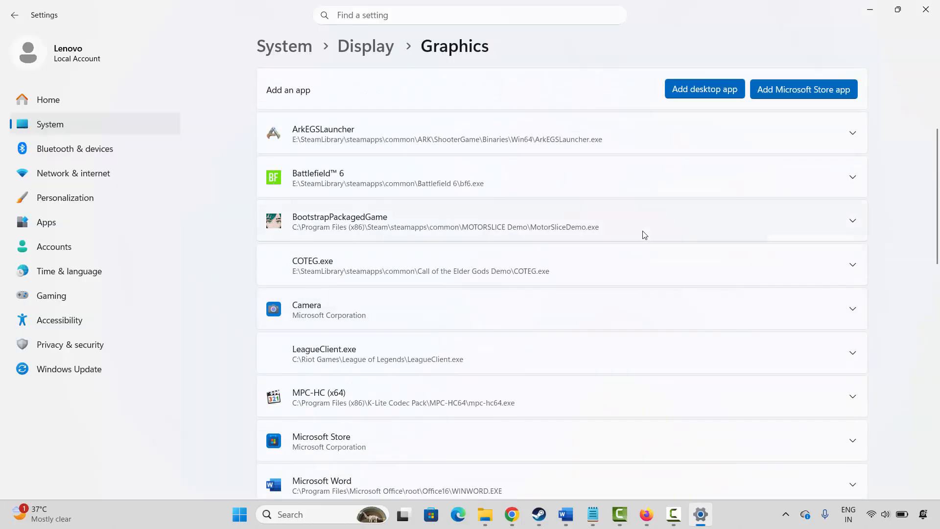
pyautogui.click(694, 81)
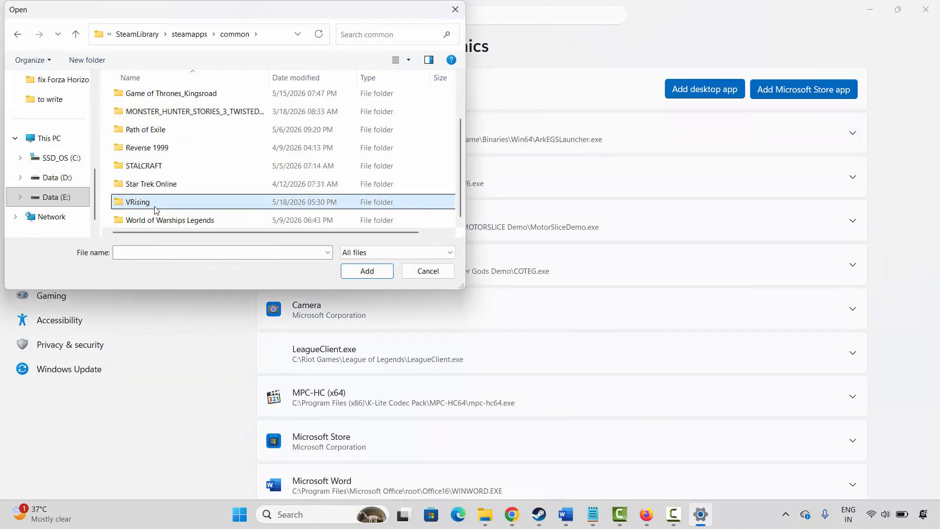
pyautogui.doubleClick(154, 204)
pyautogui.click(144, 173)
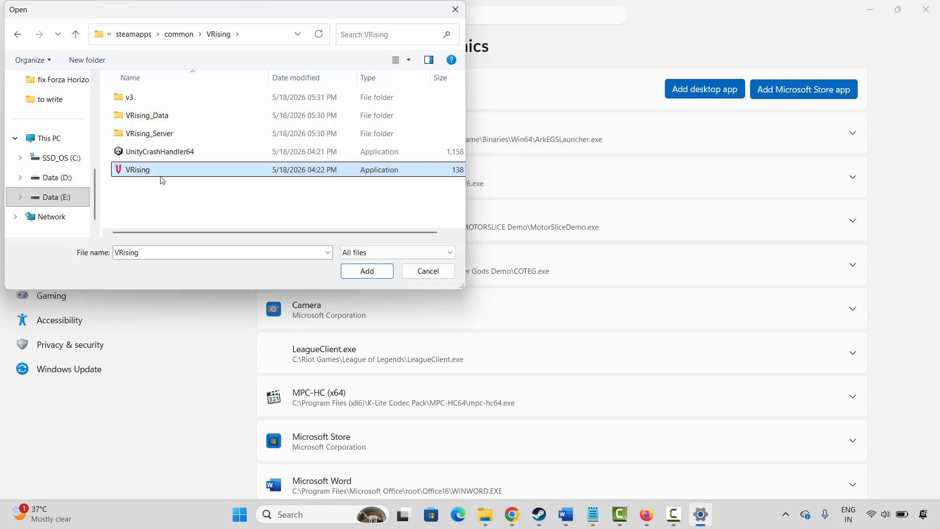
pyautogui.click(366, 272)
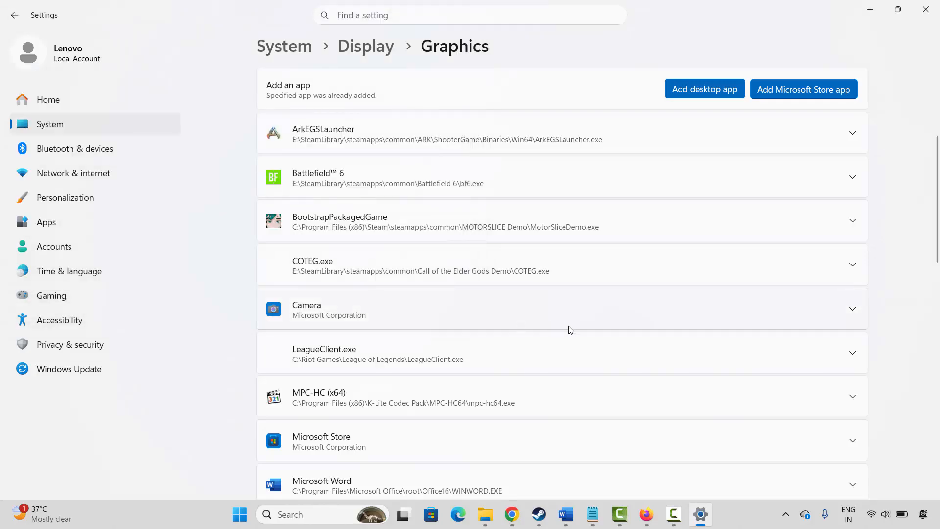
# Set V Rising's GPU preference to High Performance (Intel(R) UHD Graphics), and close Settings
pyautogui.scroll(-7, 569, 329)
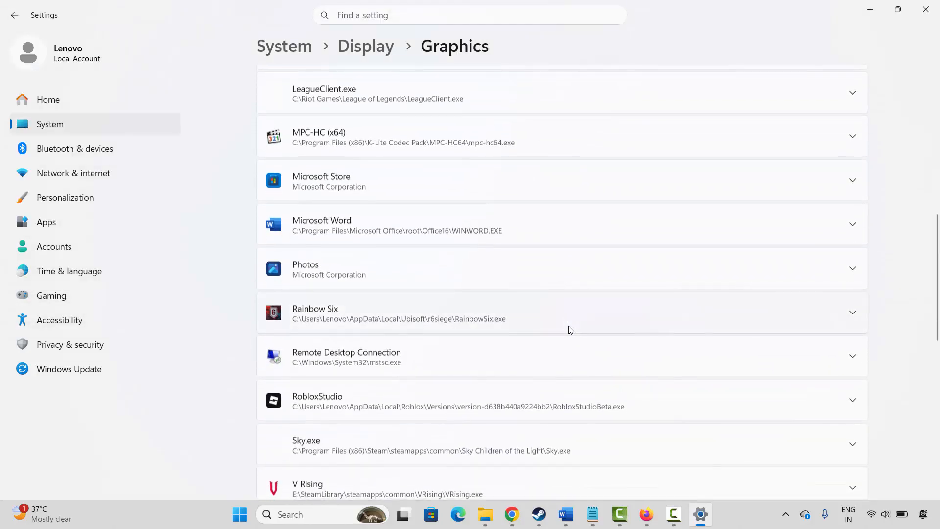
pyautogui.scroll(-1, 568, 329)
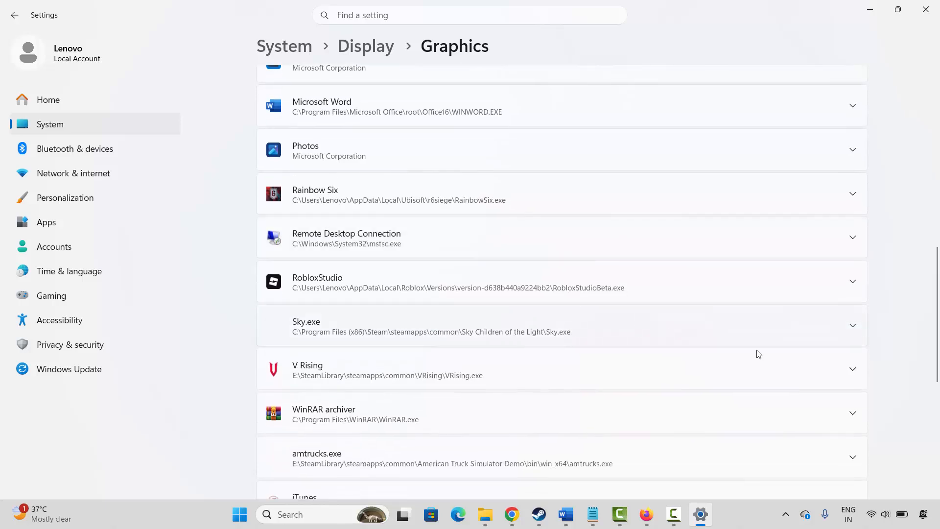
pyautogui.click(855, 377)
pyautogui.click(701, 407)
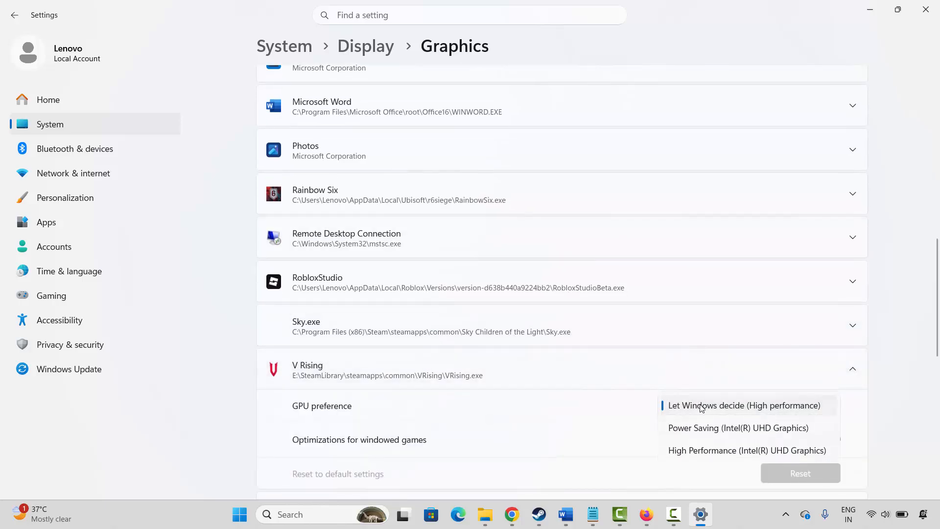
pyautogui.click(718, 449)
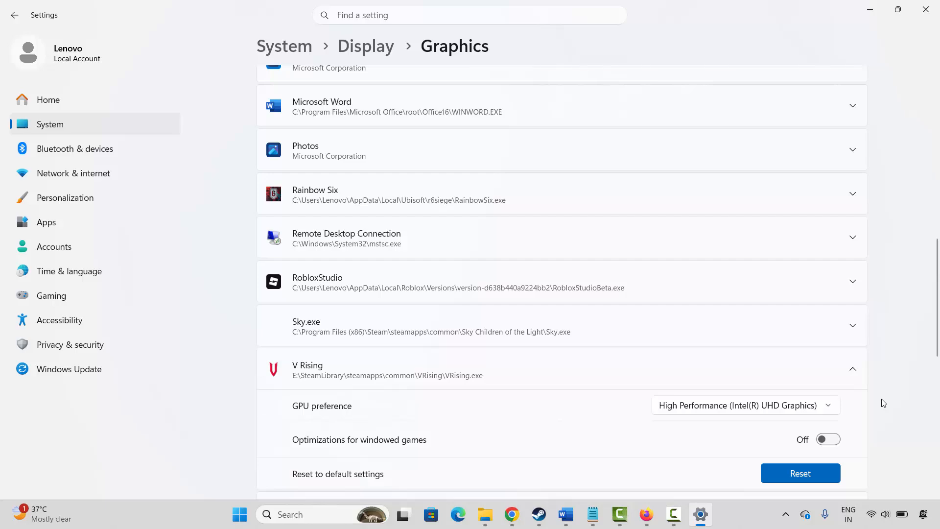
pyautogui.click(926, 10)
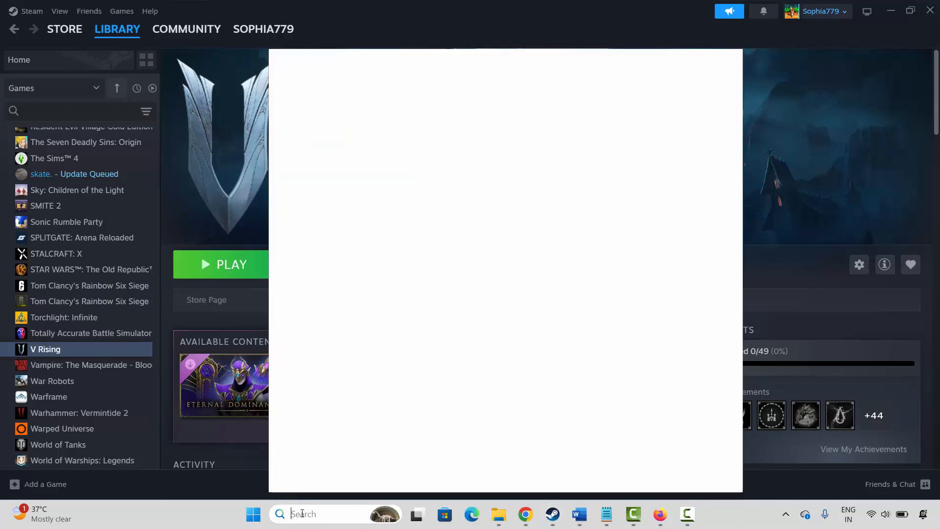
# End the EpicGamesLauncher background process in Task Manager, and close Task Manager
pyautogui.click(304, 514)
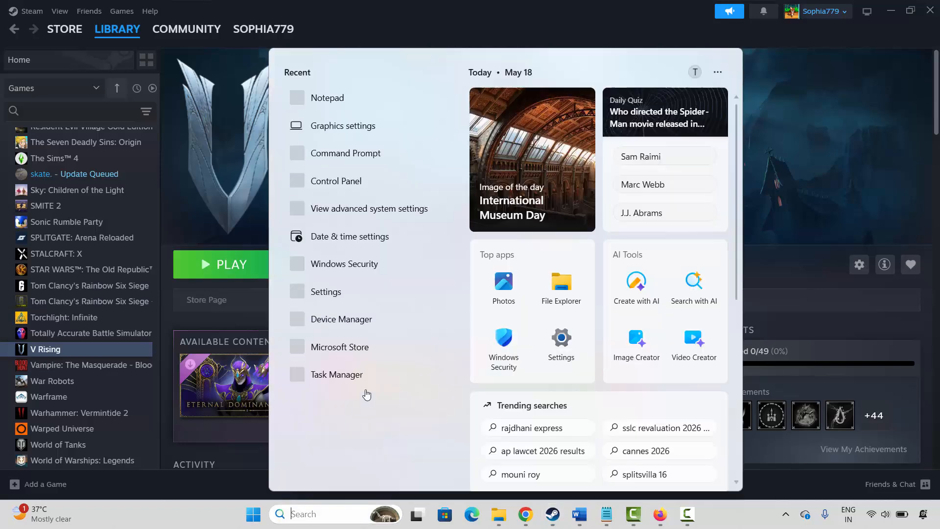
pyautogui.click(337, 382)
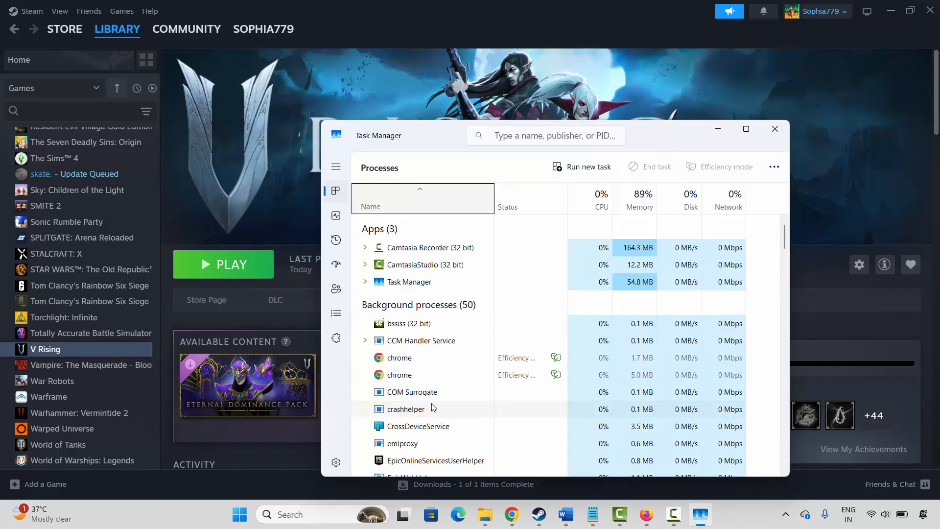
pyautogui.scroll(-2, 433, 408)
pyautogui.scroll(-1, 434, 407)
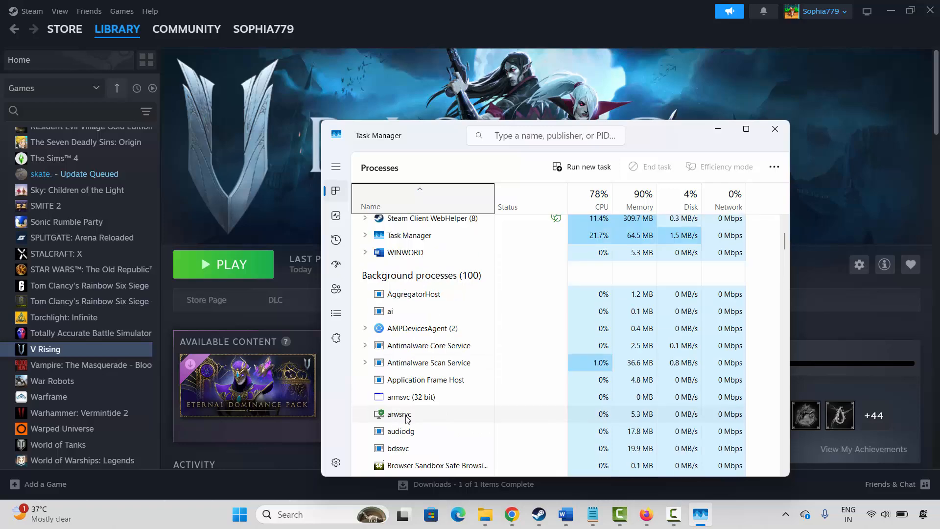
pyautogui.scroll(-2, 415, 348)
pyautogui.scroll(-1, 412, 403)
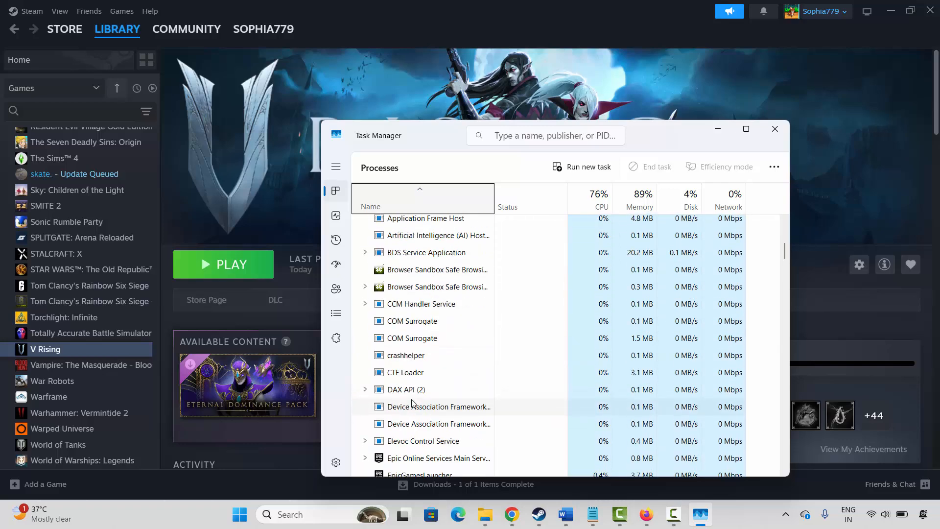
pyautogui.scroll(-1, 455, 284)
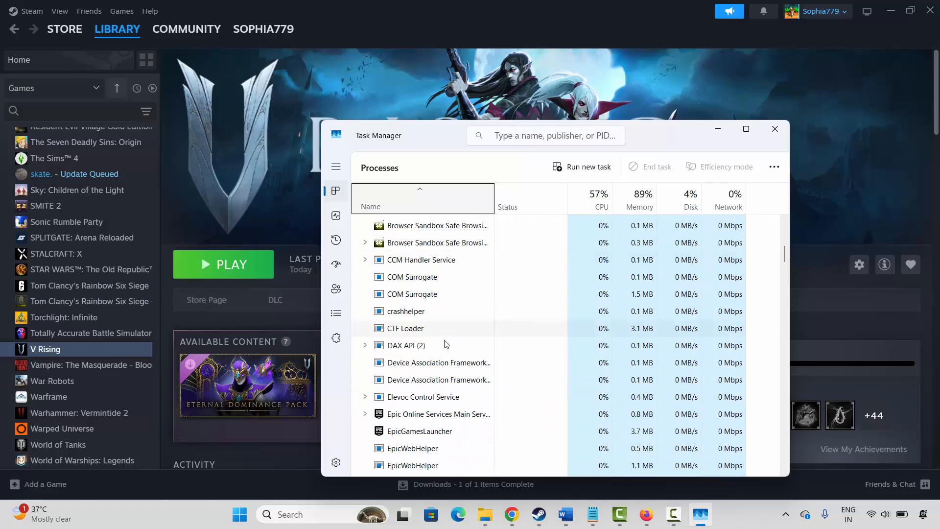
pyautogui.click(444, 433)
pyautogui.rightClick(443, 435)
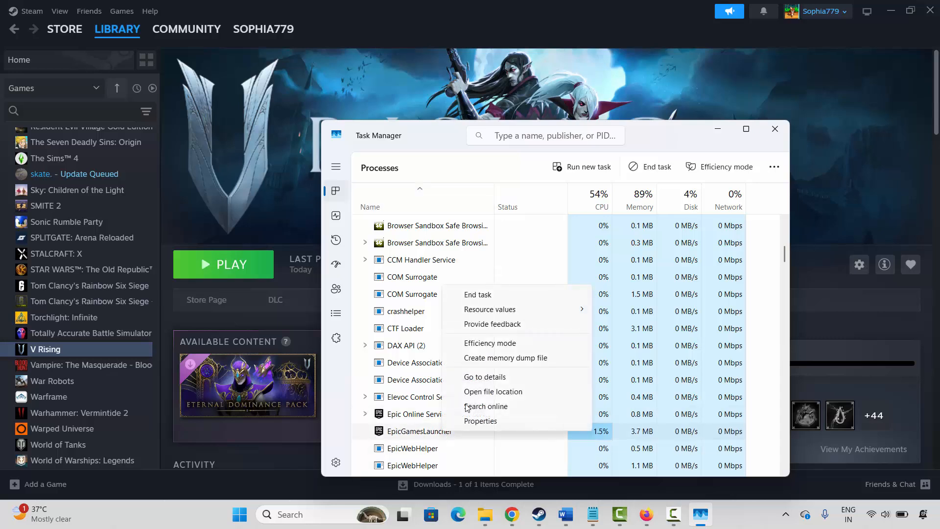
pyautogui.click(485, 297)
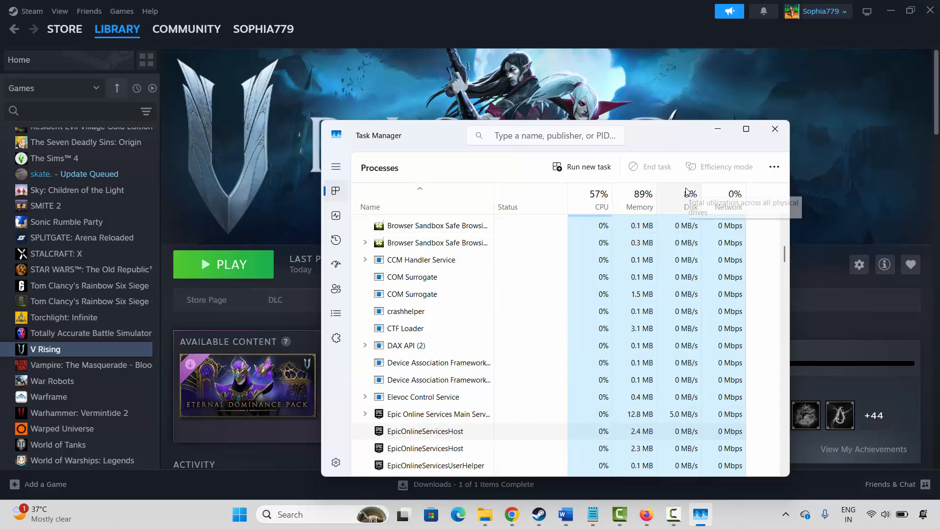
pyautogui.click(775, 129)
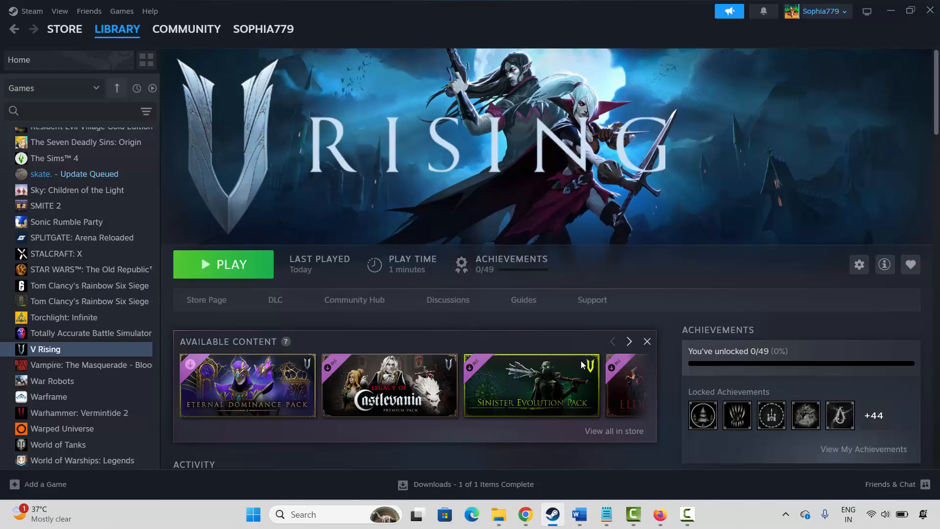
# Switch to Chrome and download the X86 installer from Microsoft's latest supported Visual C++ Redistributable page
pyautogui.hotkey('alt', 'Tab')
pyautogui.scroll(10, 434, 412)
pyautogui.scroll(5, 432, 412)
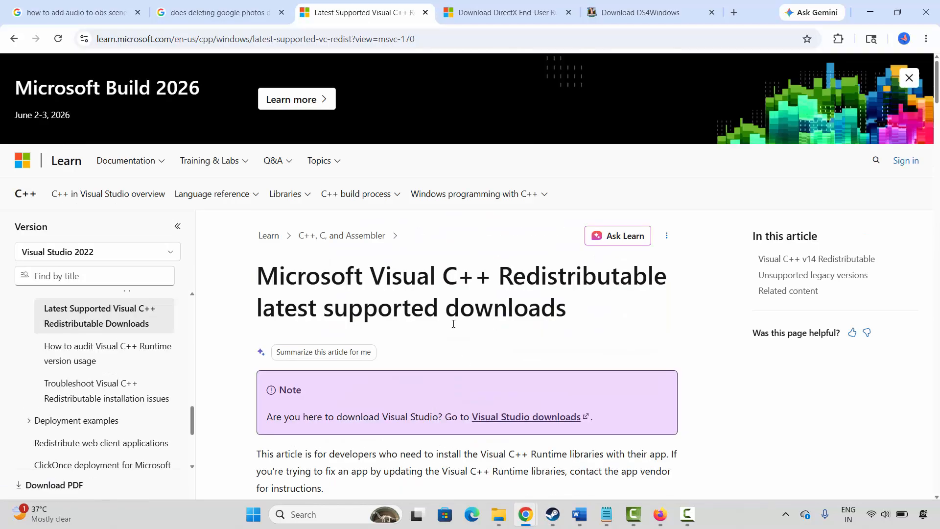
pyautogui.scroll(-10, 451, 323)
pyautogui.scroll(-10, 442, 333)
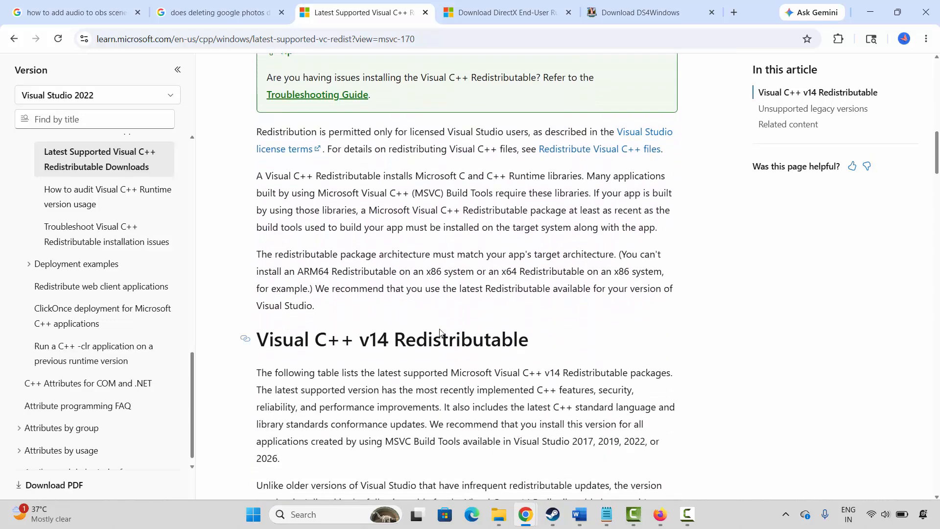
pyautogui.scroll(-1, 442, 333)
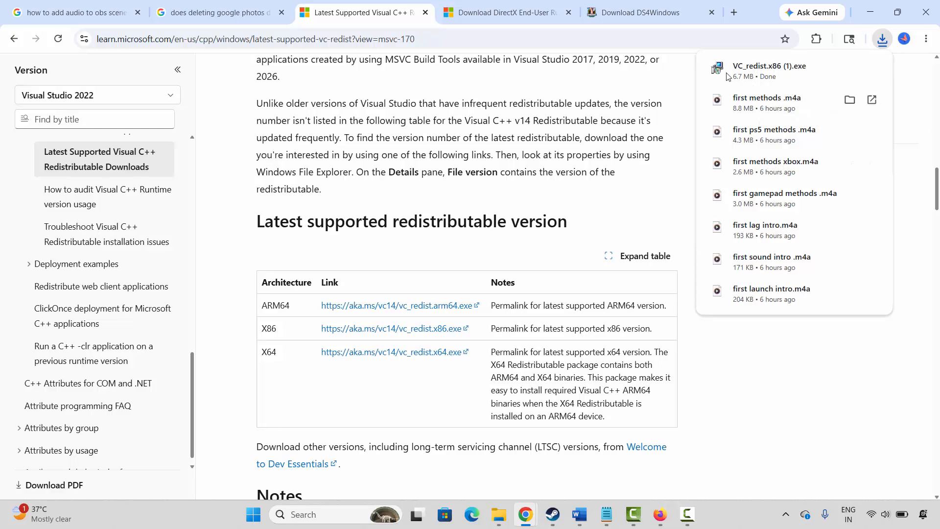
# Run the downloaded VC_redist.x86 (1).exe, repair the Visual C++ 2015-2022 Redistributable (x86), and close the setup
pyautogui.click(759, 77)
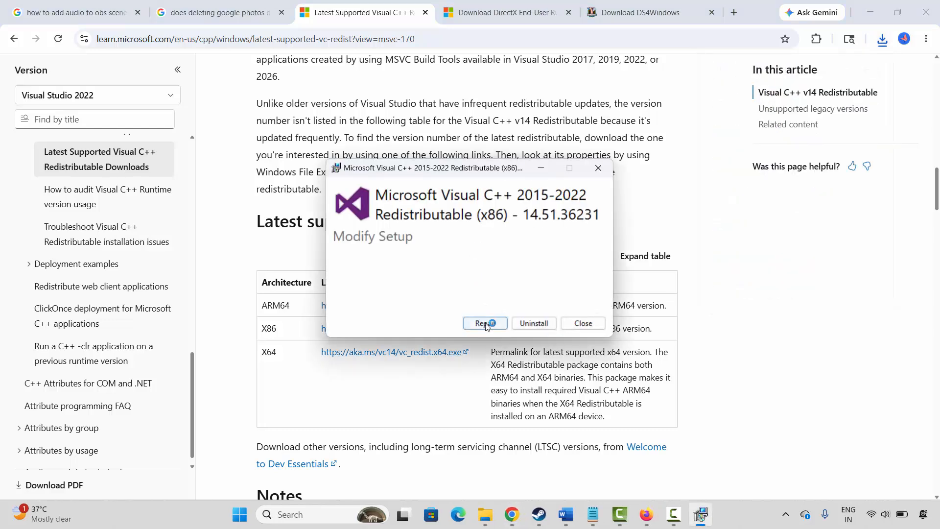
pyautogui.click(485, 323)
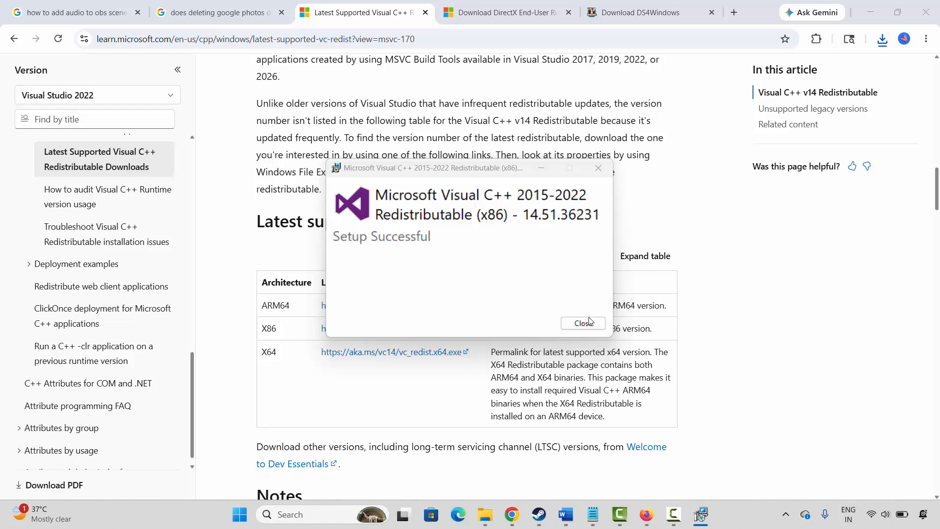
pyautogui.click(583, 323)
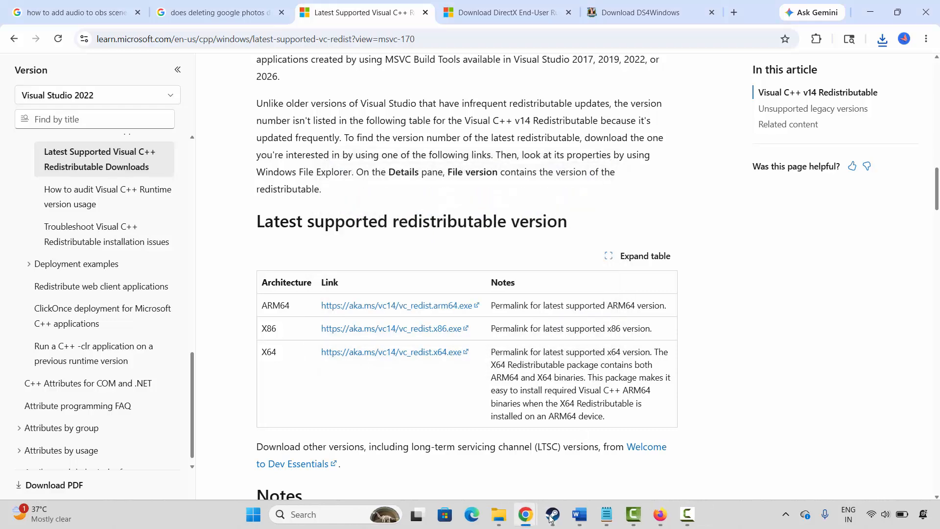
# Switch to Steam, start uninstalling V Rising from the library, and cancel the uninstall
pyautogui.click(552, 520)
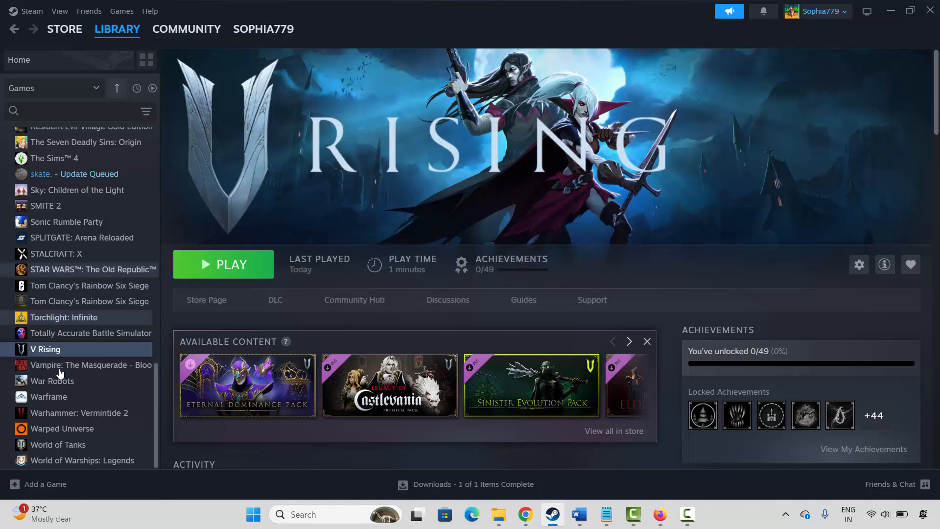
pyautogui.click(56, 354)
pyautogui.rightClick(62, 356)
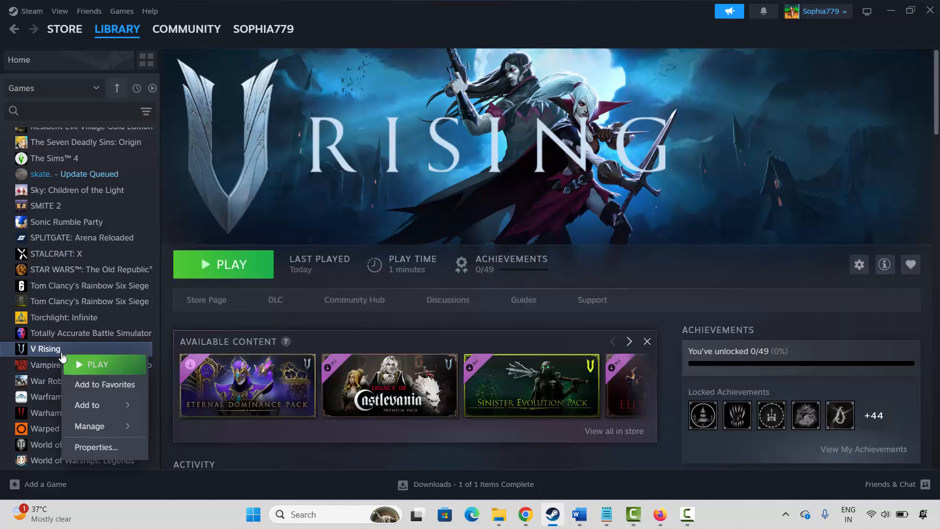
pyautogui.moveTo(98, 405)
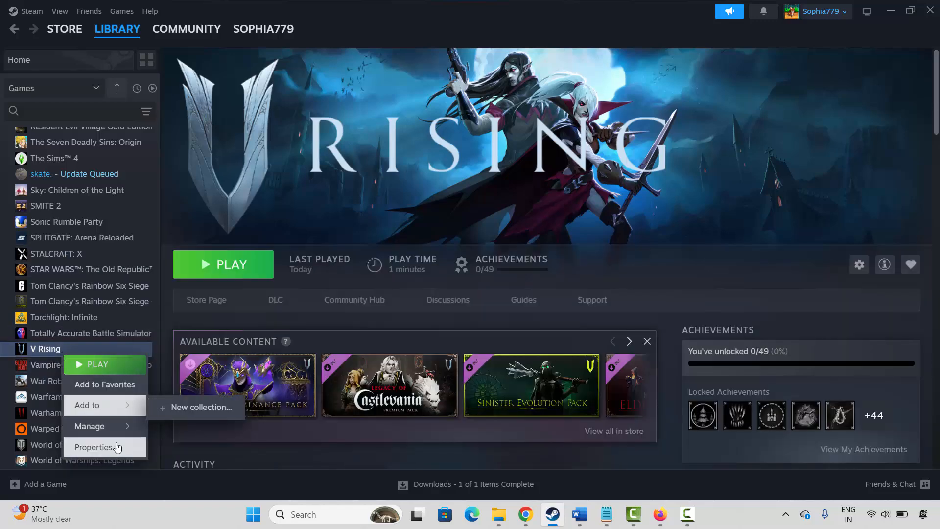
pyautogui.moveTo(120, 427)
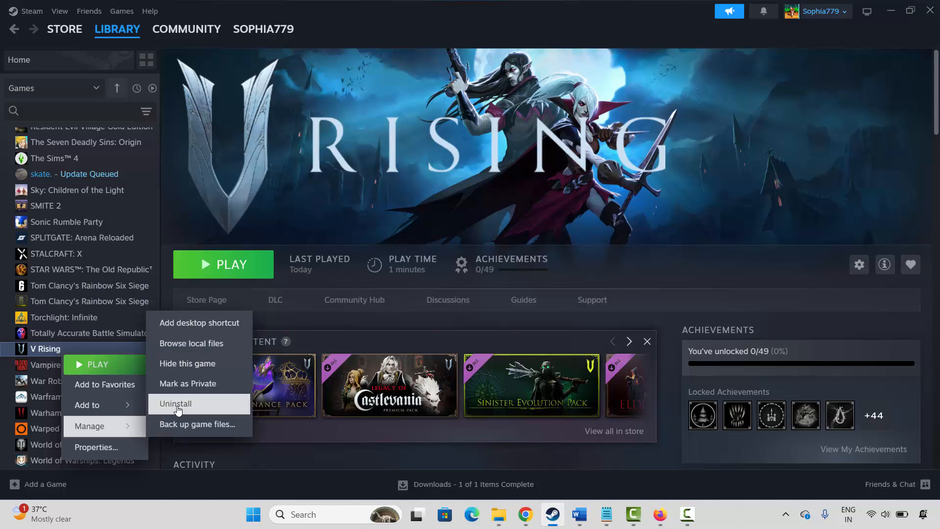
pyautogui.click(178, 409)
pyautogui.click(612, 297)
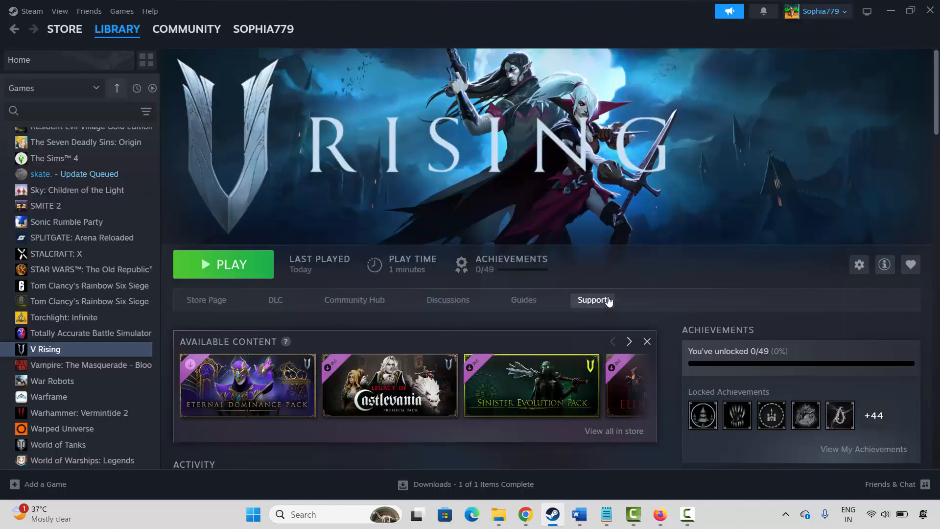